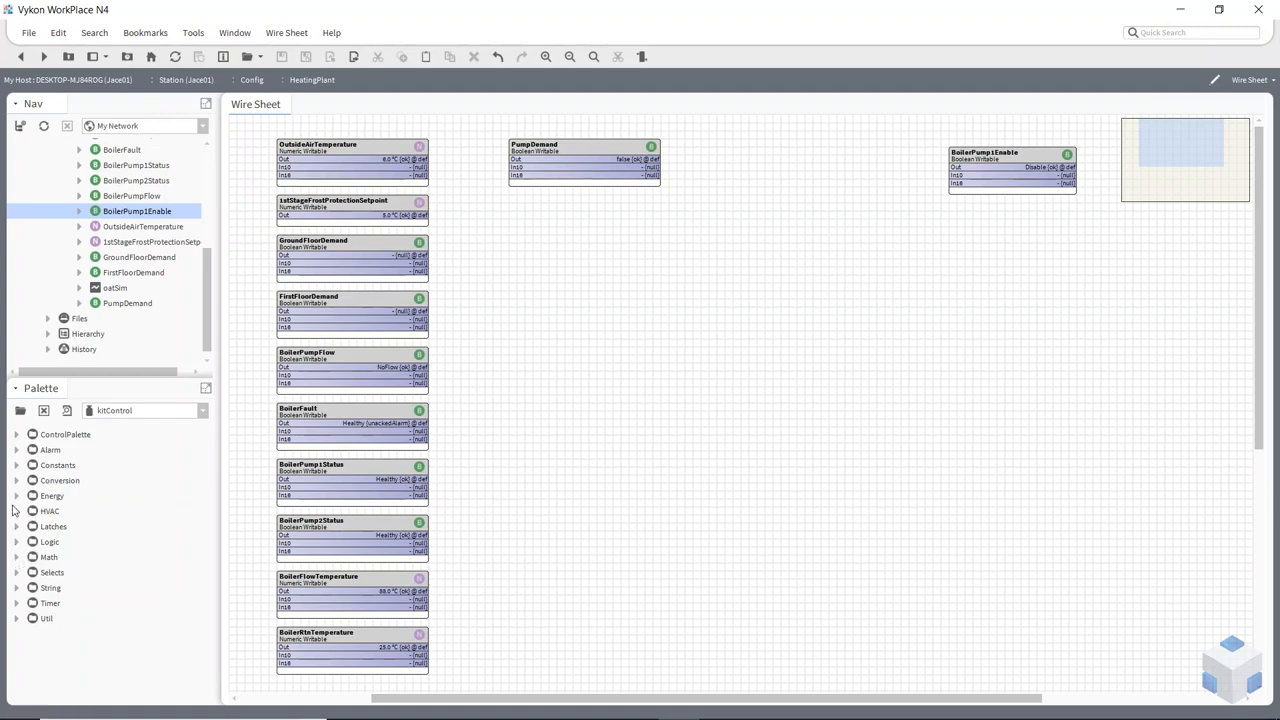
# Add a LeadLagRuntime component from the kitControl HVAC folder to the HeatingPlant wire sheet, between PumpDemand and BoilerPump1Enable, keeping its default name
pyautogui.click(17, 512)
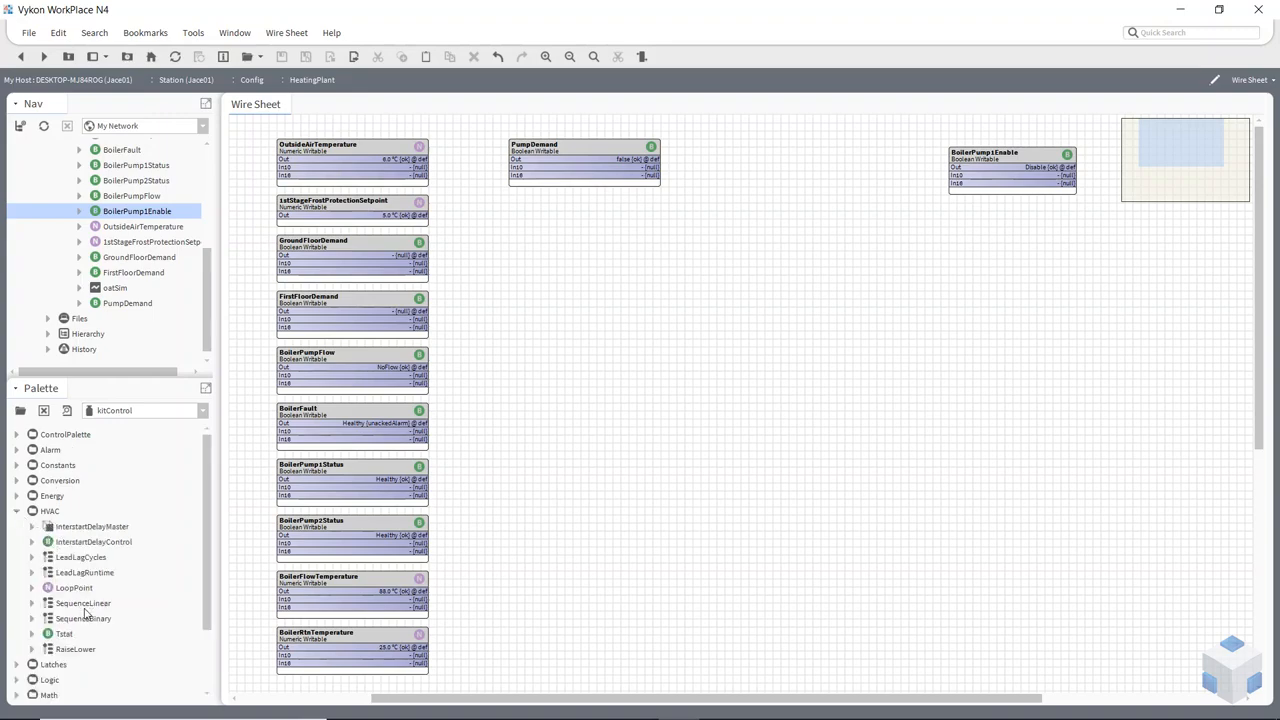
pyautogui.moveTo(77, 577); pyautogui.dragTo(775, 156)
pyautogui.click(614, 381)
# Set LeadLagRuntime's Max Runtime to 24 hours and its Feedback Delay to 30 seconds, and save the properties
pyautogui.doubleClick(776, 158)
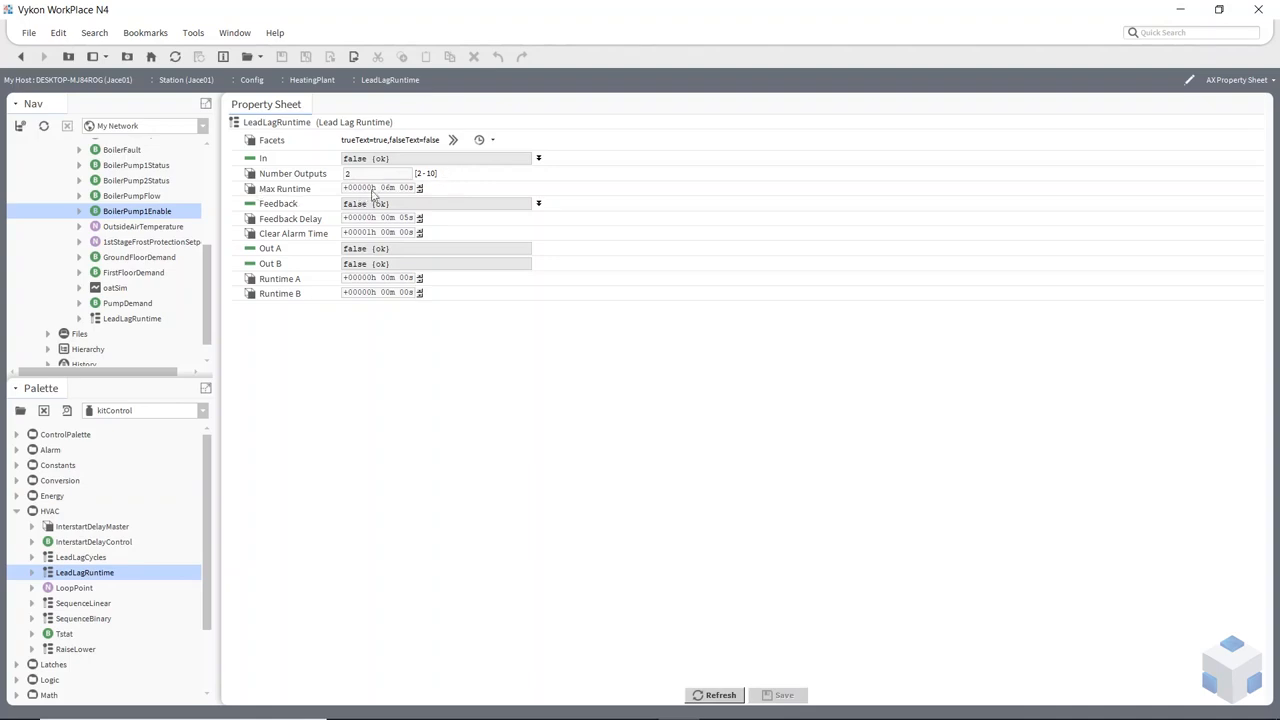
pyautogui.click(370, 188)
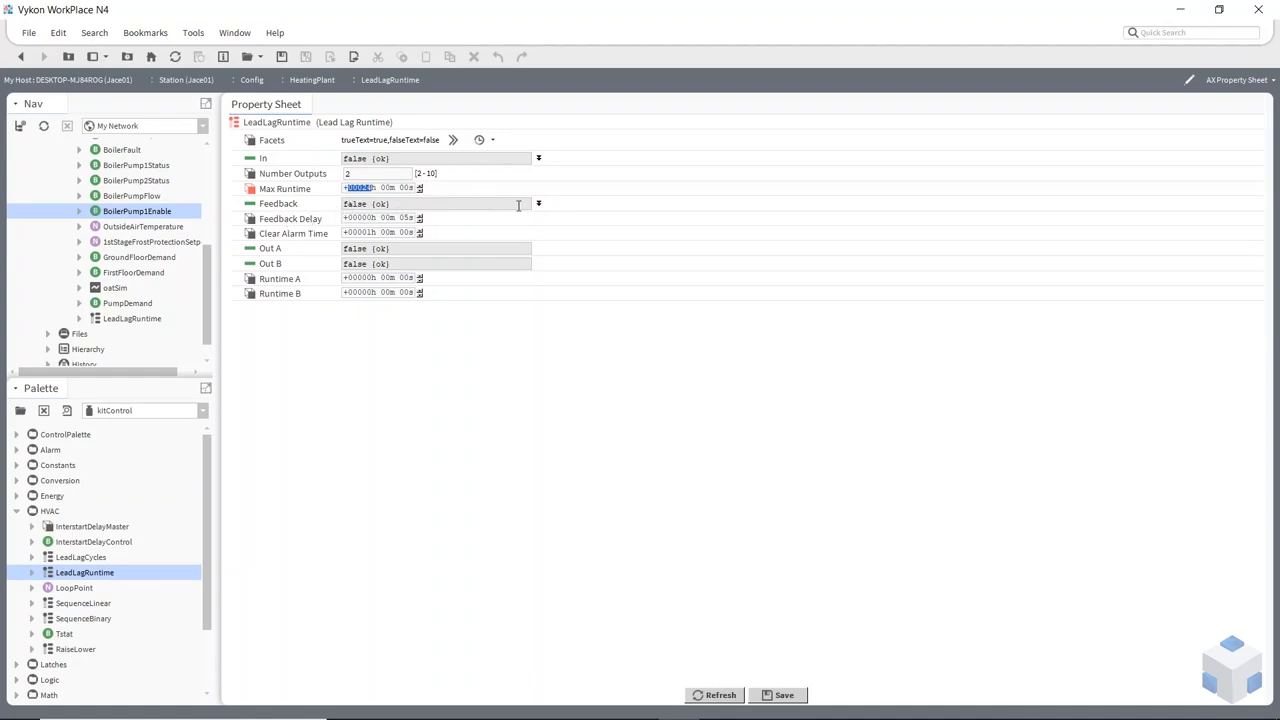
pyautogui.click(406, 218)
pyautogui.press('Tab')
pyautogui.click(783, 695)
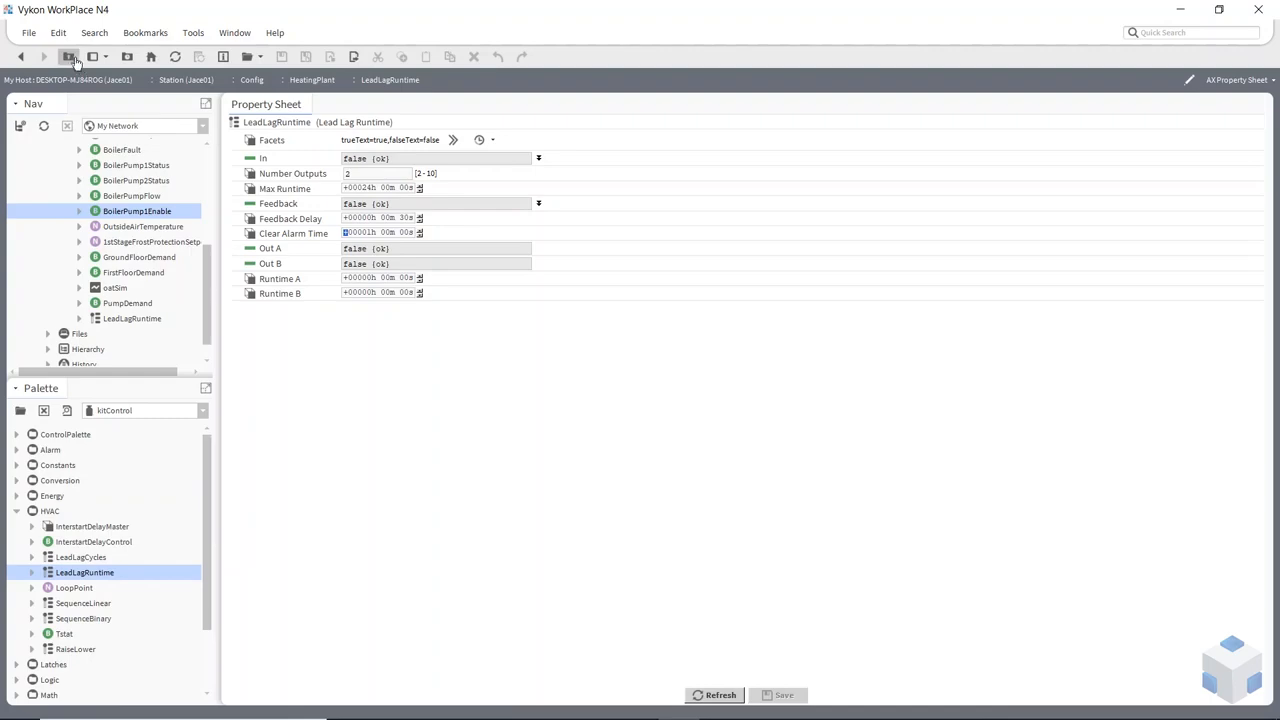
# Back in the HeatingPlant wire sheet, link PumpDemand's Out to LeadLagRuntime's In and BoilerPumpFlow's Out to its Feedback
pyautogui.click(68, 56)
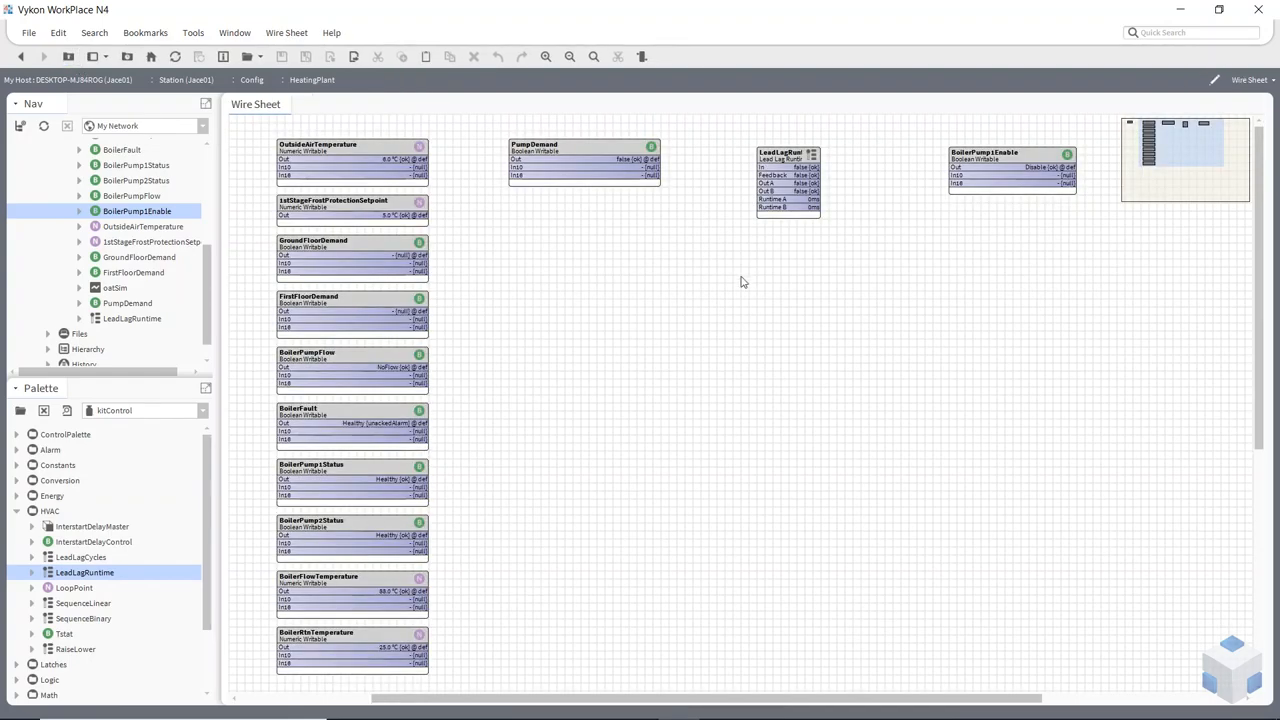
pyautogui.moveTo(647, 158); pyautogui.dragTo(759, 167)
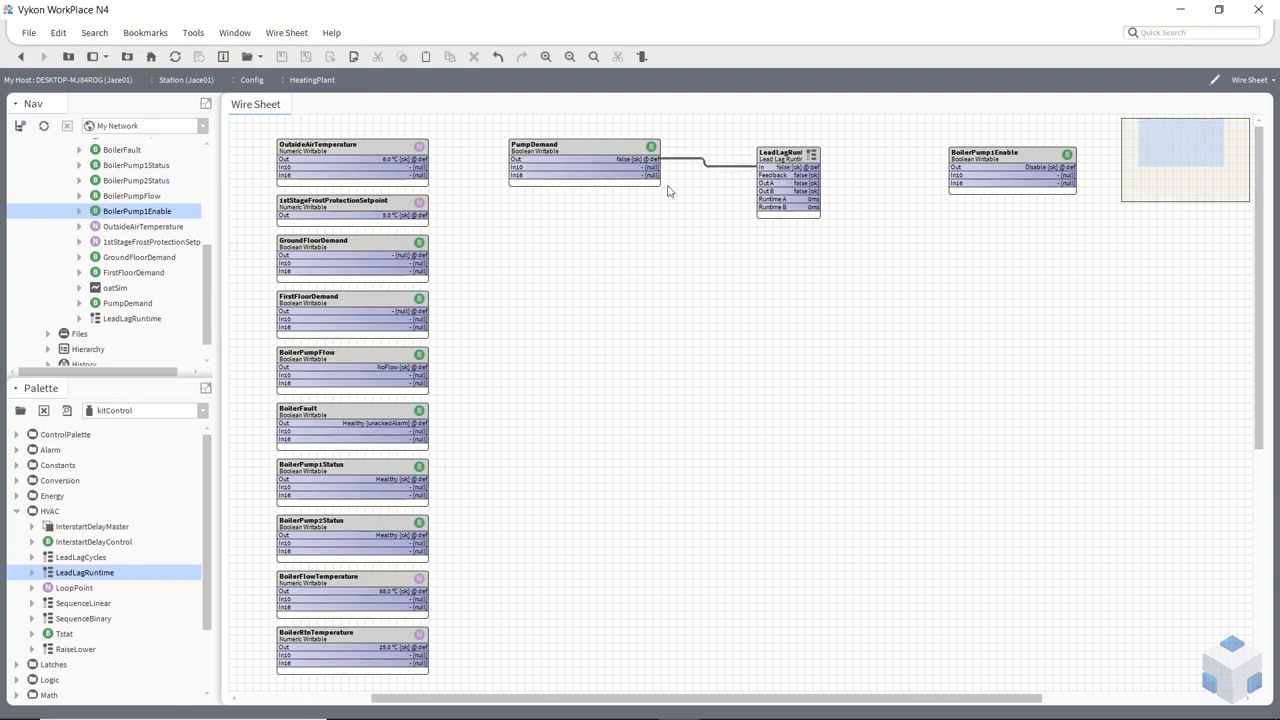
pyautogui.moveTo(390, 367); pyautogui.dragTo(770, 176)
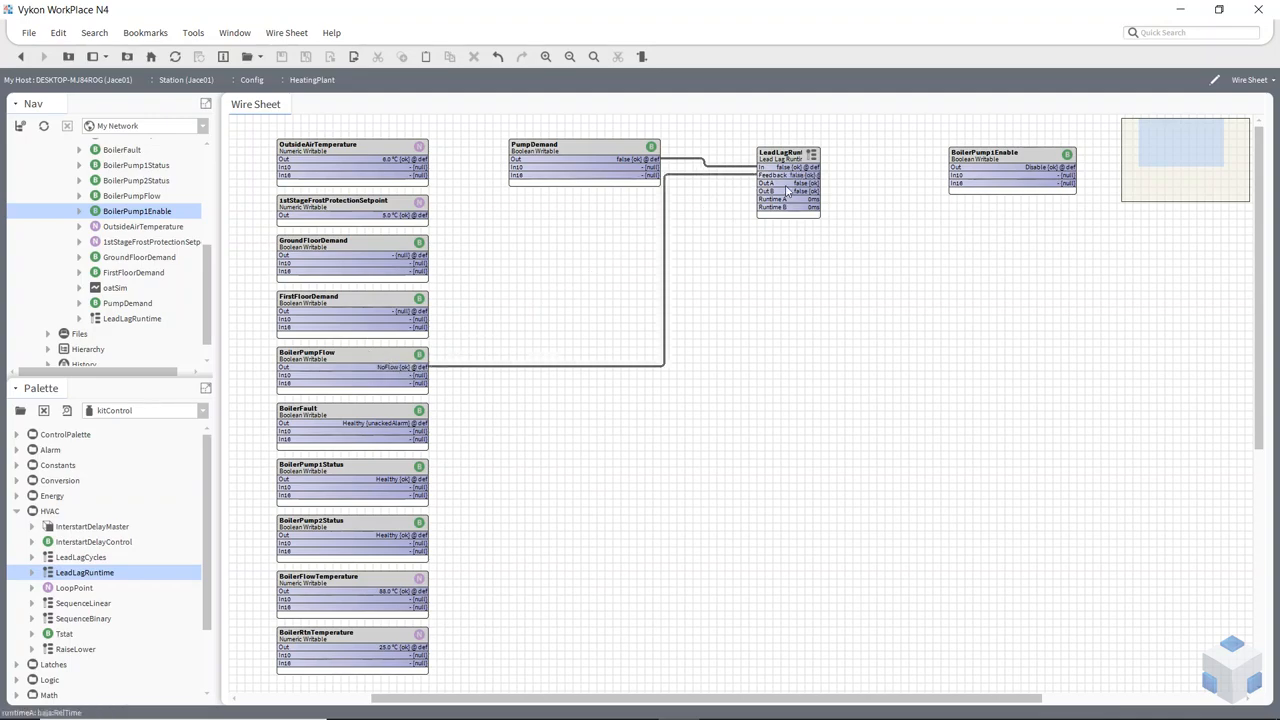
# Link LeadLagRuntime's Out A to In10 of BoilerPump1Enable and shift that point so the link runs straight
pyautogui.moveTo(843, 182); pyautogui.dragTo(956, 176)
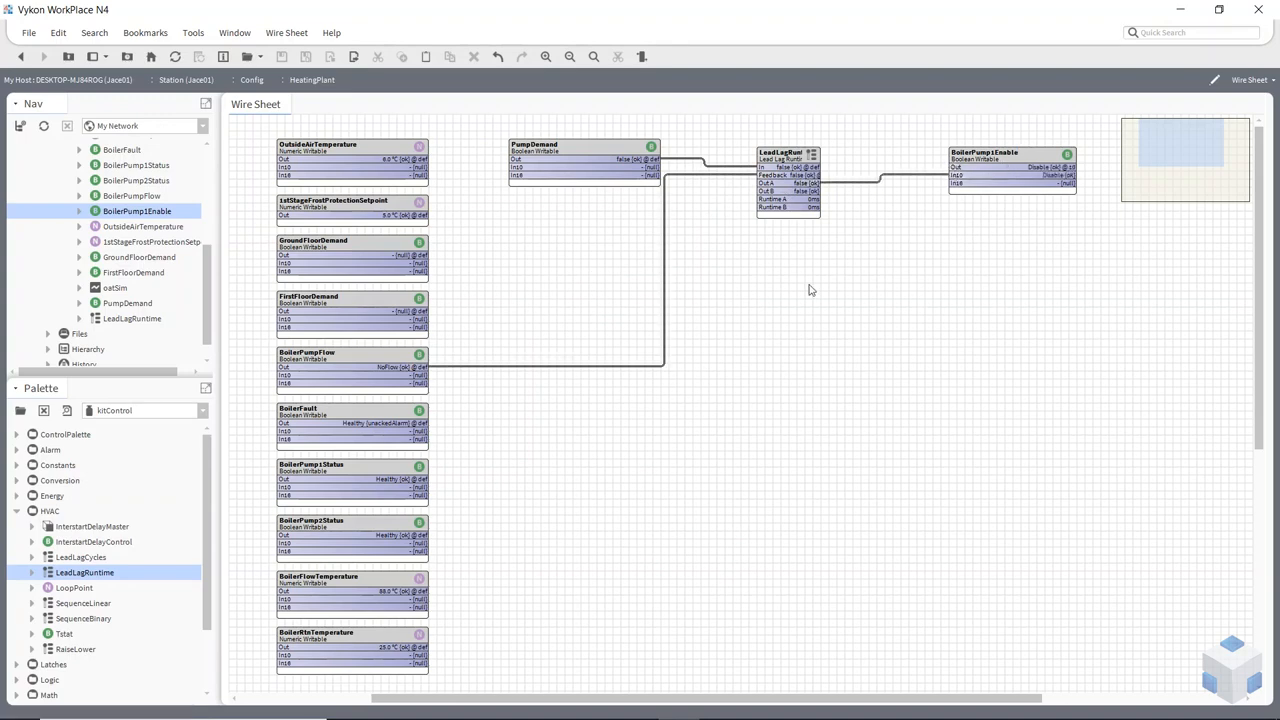
pyautogui.moveTo(983, 158); pyautogui.dragTo(967, 166)
pyautogui.click(866, 284)
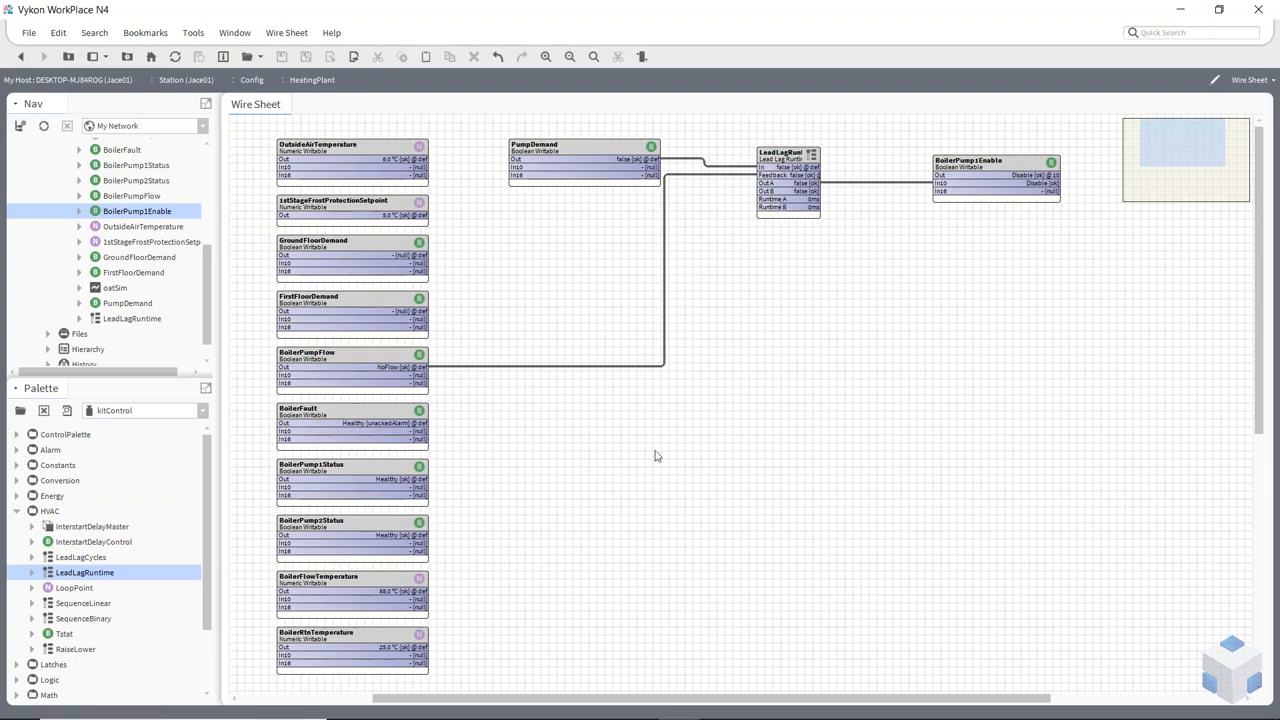
# Open the BoilerPump1Enable point and switch it to its wire sheet view
pyautogui.click(997, 172)
pyautogui.doubleClick(997, 172)
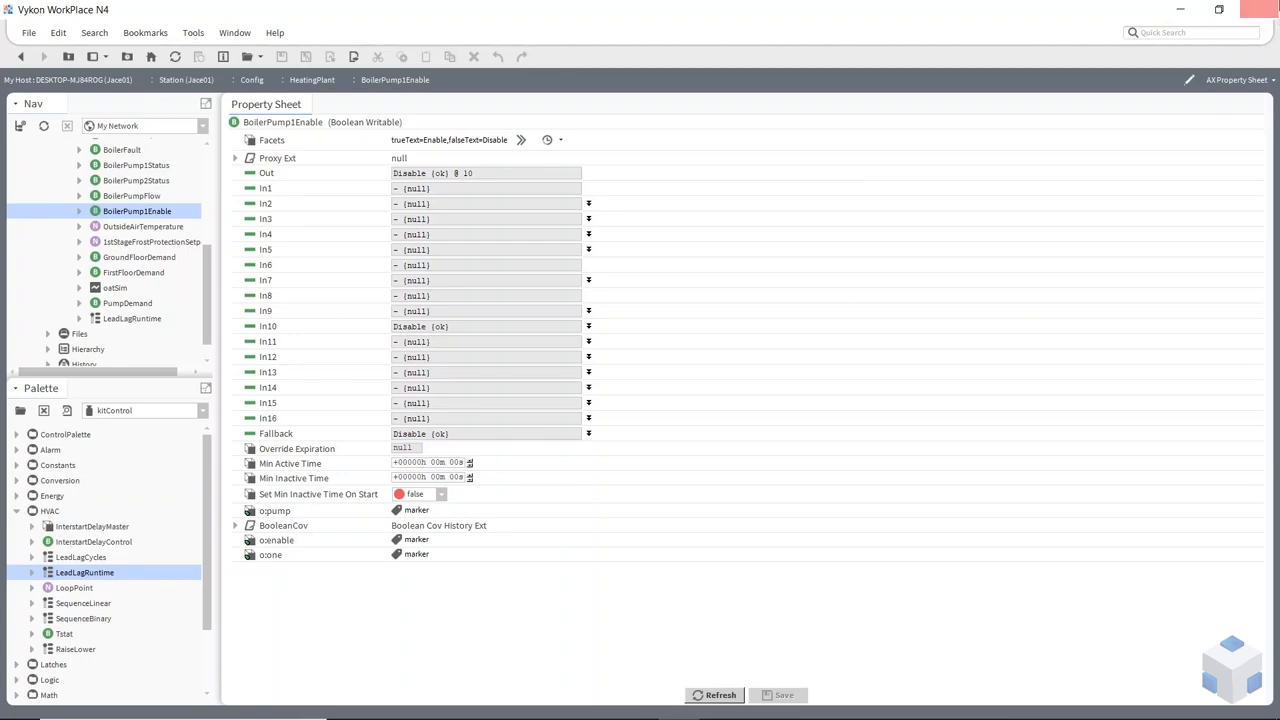
pyautogui.click(1250, 81)
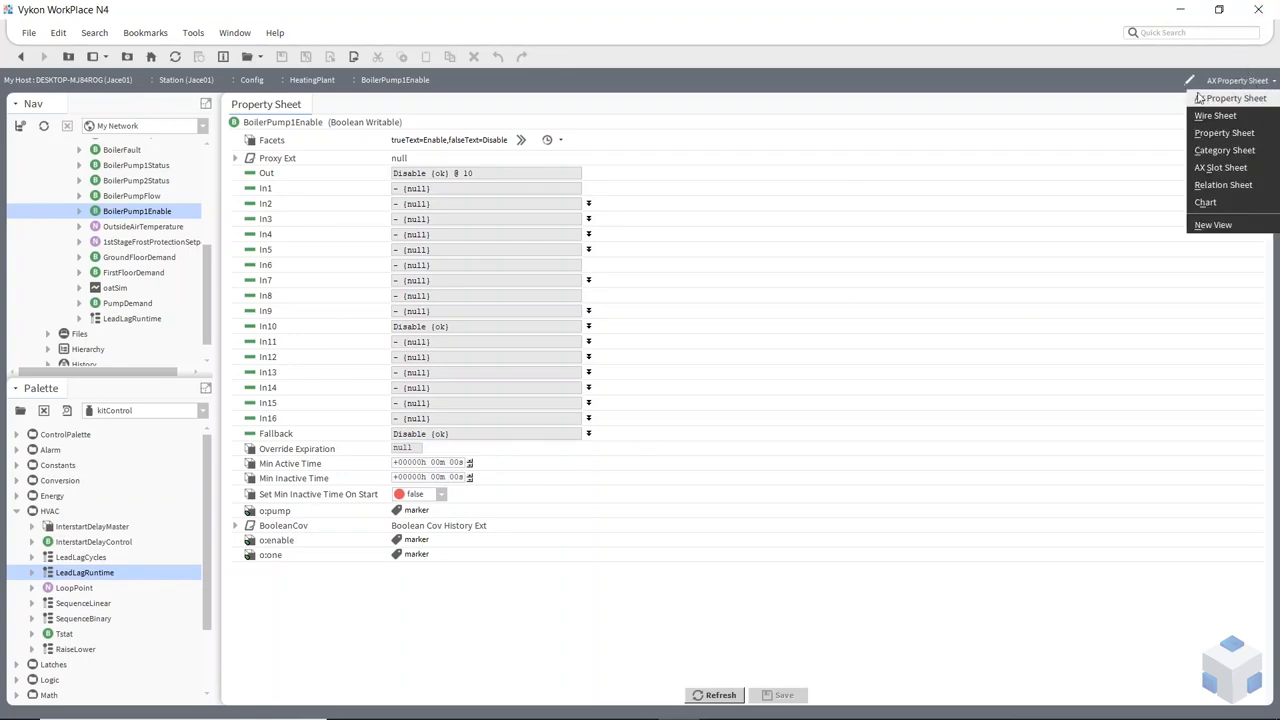
pyautogui.click(1215, 116)
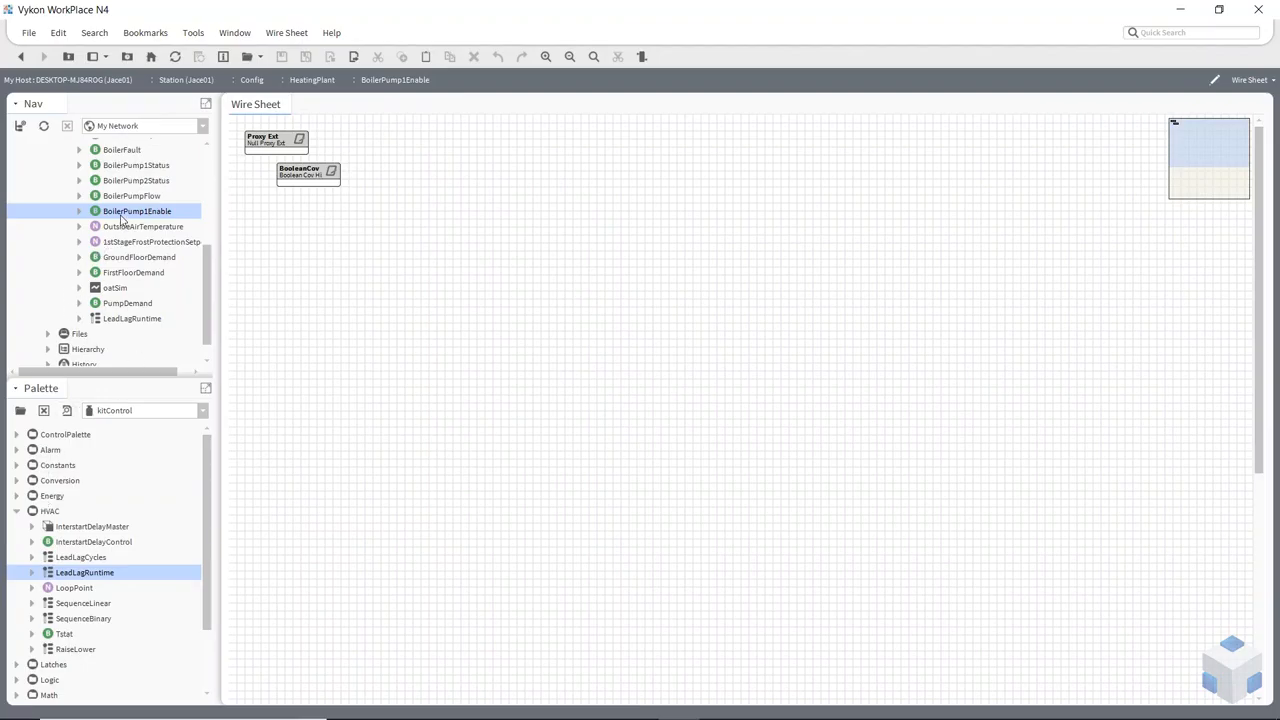
# Add a DiscreteTotalizerExt from the ControlPalette extensions to BoilerPump1Enable under its default name and place it below BooleanCov
pyautogui.click(17, 511)
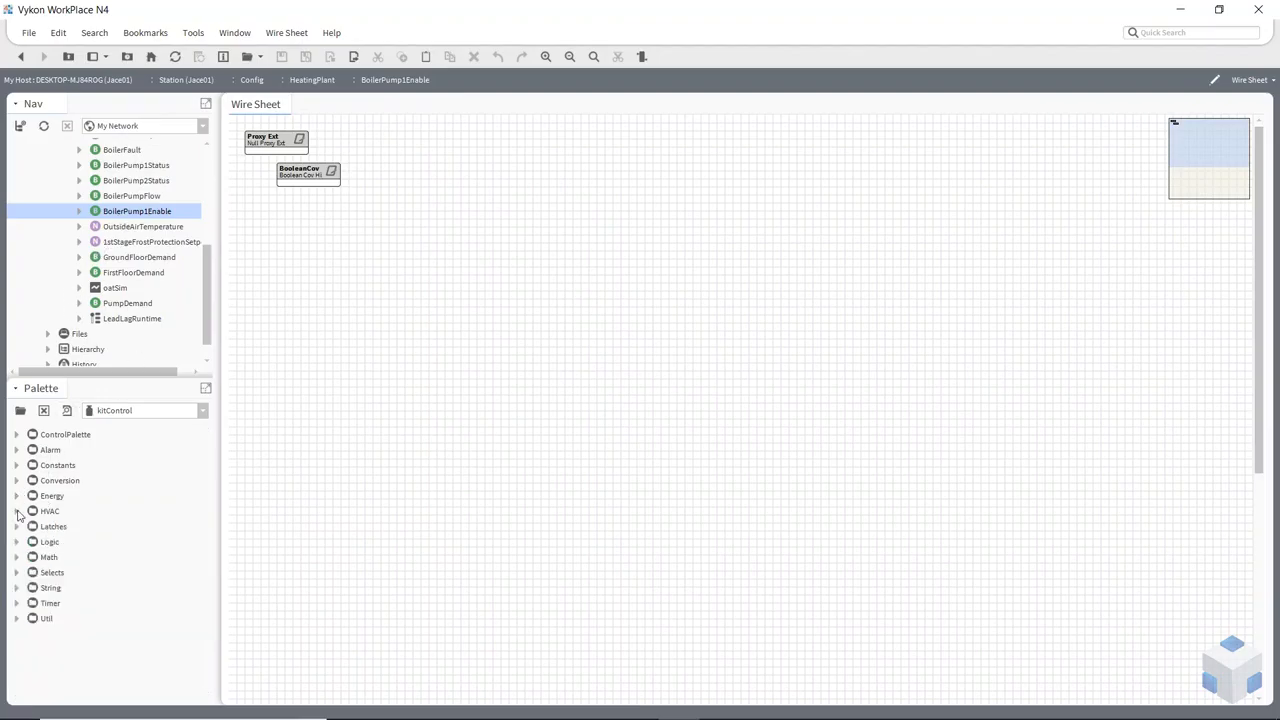
pyautogui.click(17, 436)
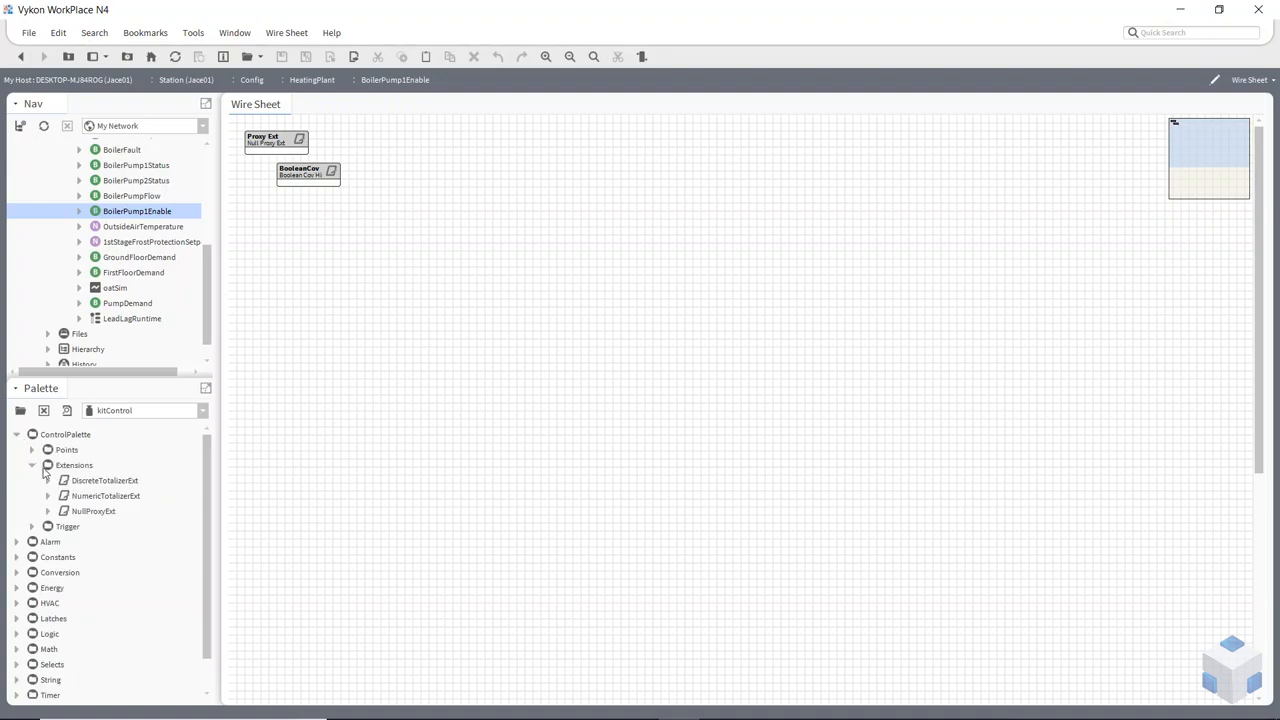
pyautogui.click(72, 468)
pyautogui.click(98, 484)
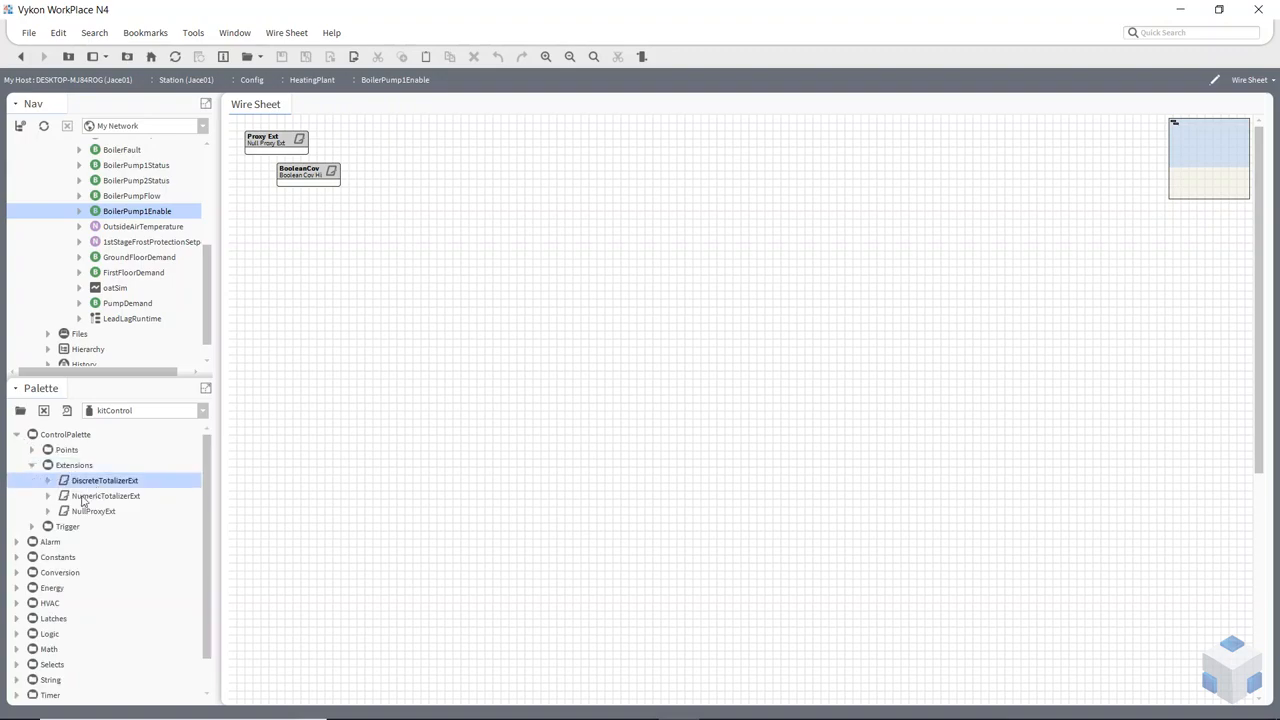
pyautogui.moveTo(107, 486); pyautogui.dragTo(133, 216)
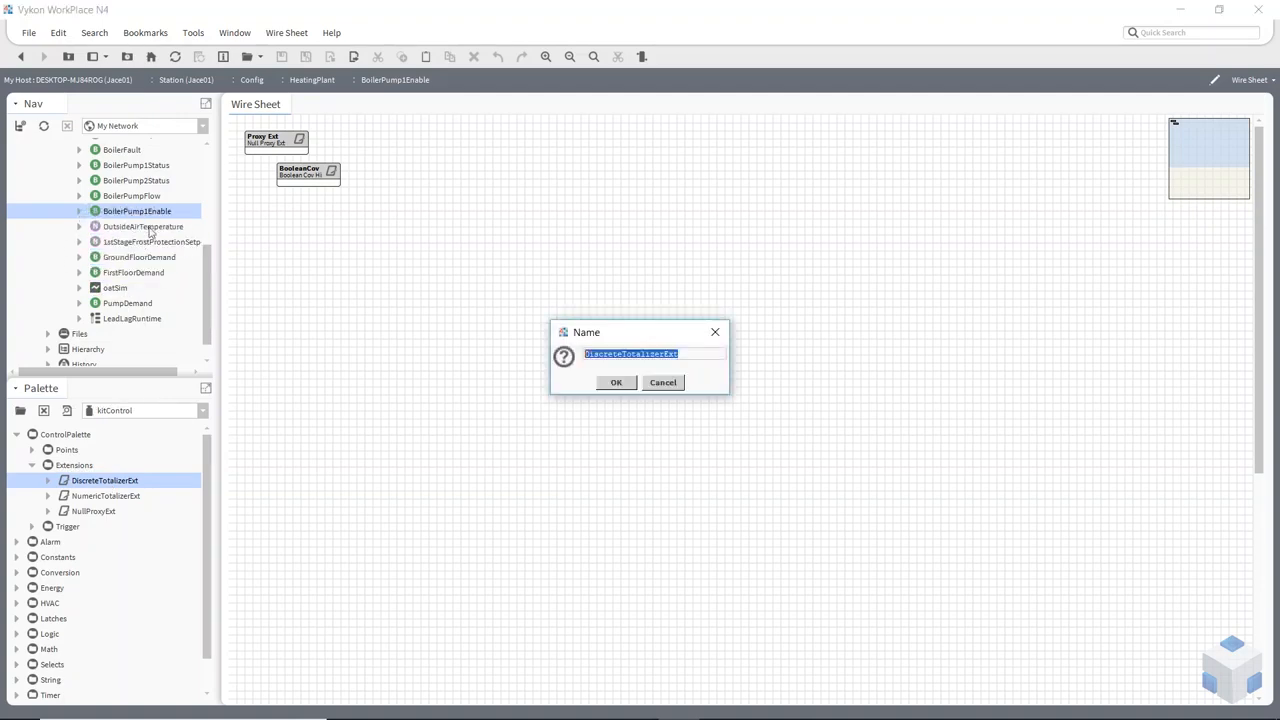
pyautogui.click(616, 385)
pyautogui.moveTo(252, 141); pyautogui.dragTo(334, 212)
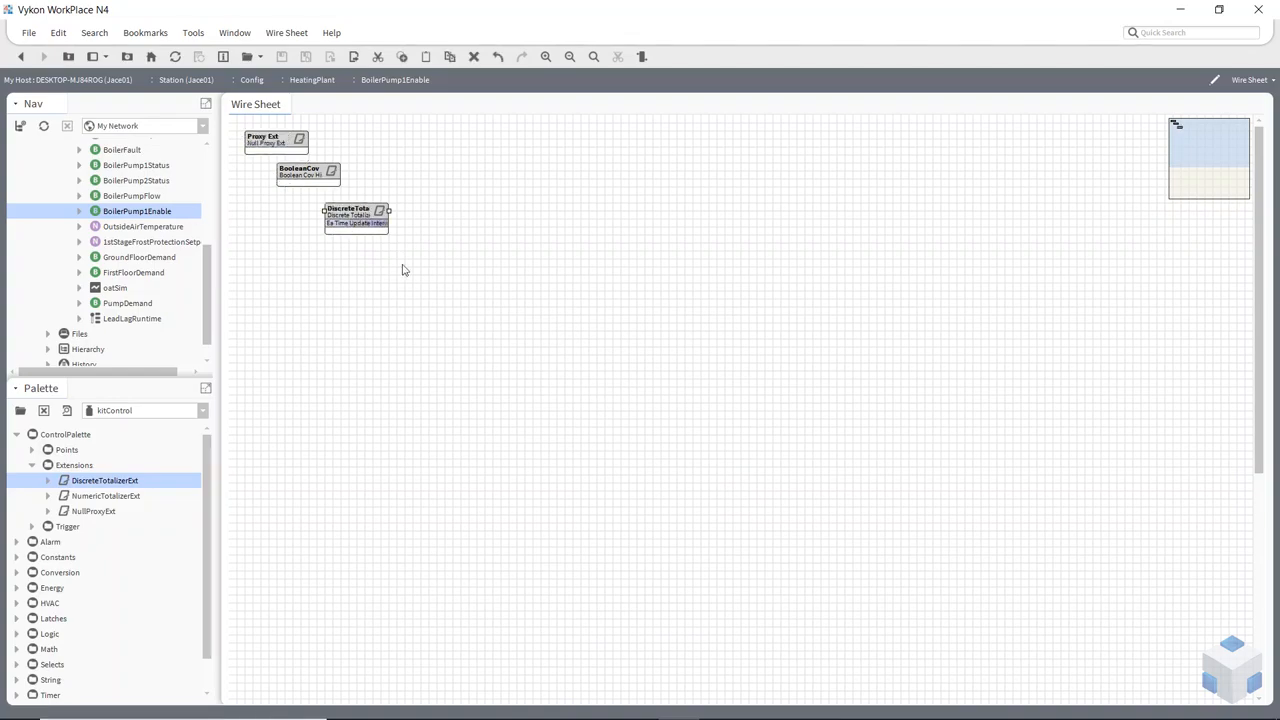
# Pin the totalizer's Elapsed Active Time, Elapsed Active Time Numeric and Reset Elapsed Active Time slots, and widen its block to show the full names
pyautogui.rightClick(350, 218)
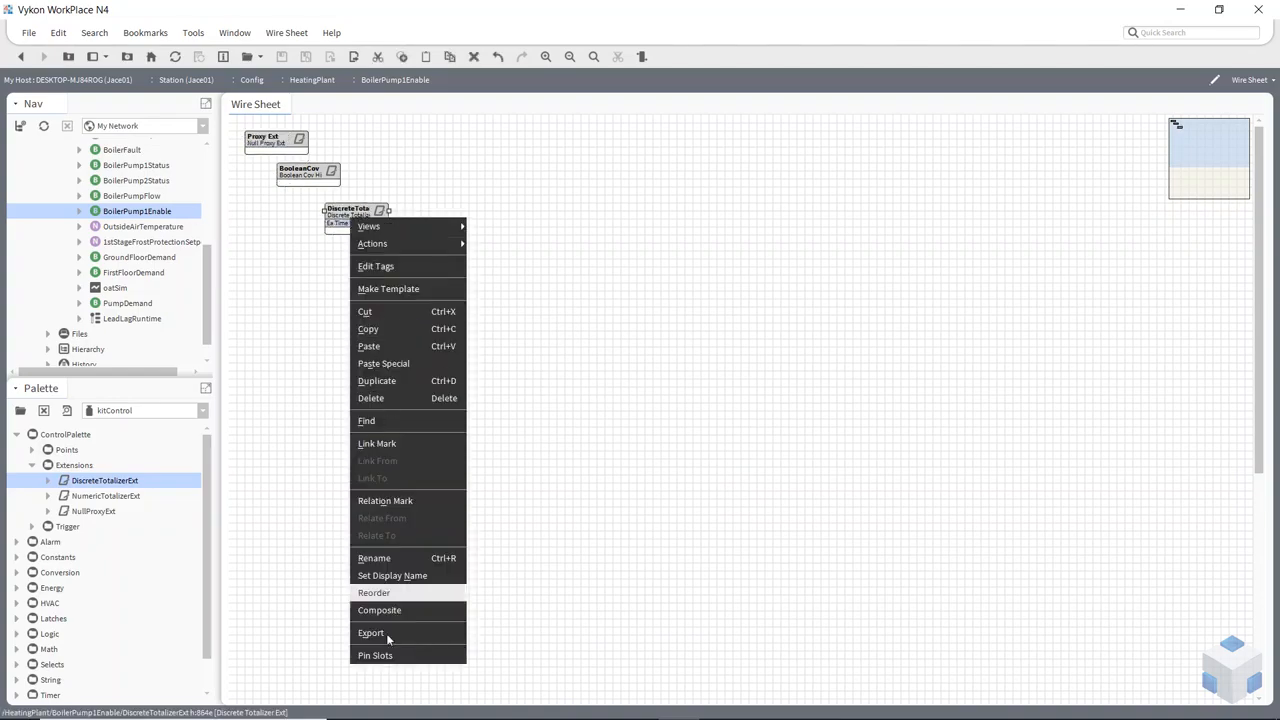
pyautogui.click(389, 656)
pyautogui.scroll(-2, 577, 391)
pyautogui.scroll(1, 580, 392)
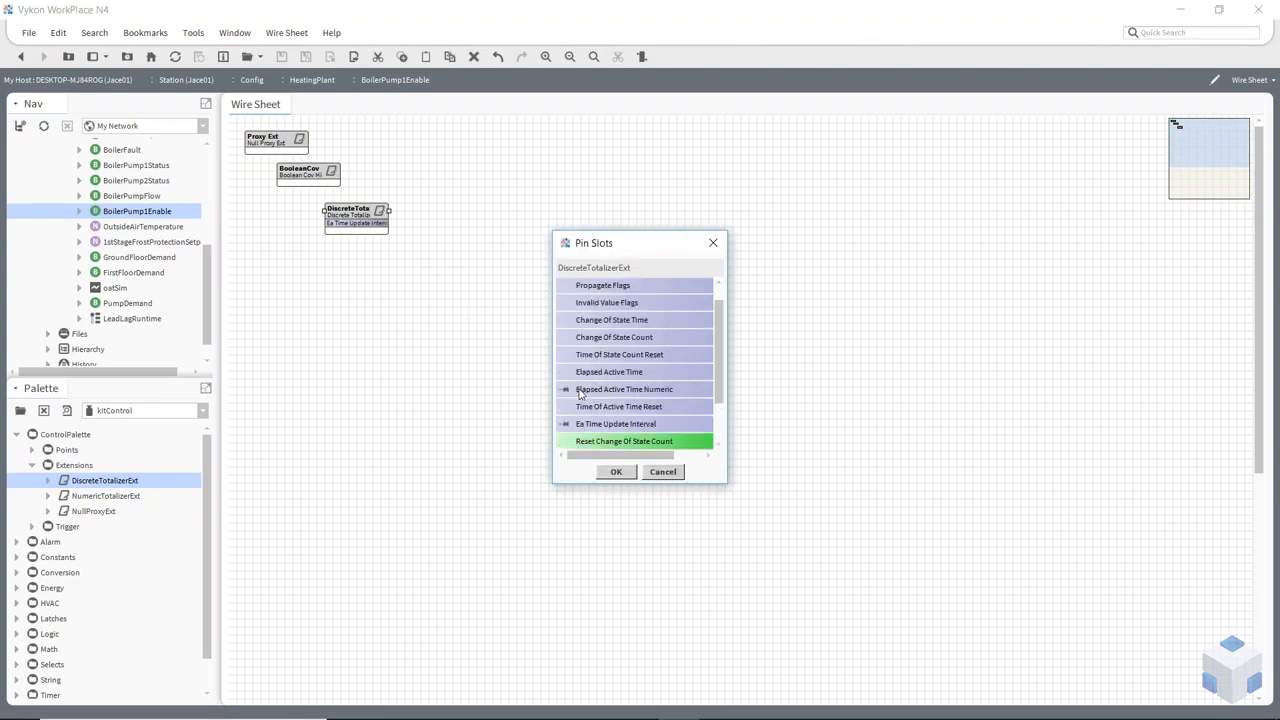
pyautogui.click(572, 372)
pyautogui.click(565, 389)
pyautogui.scroll(-1, 619, 425)
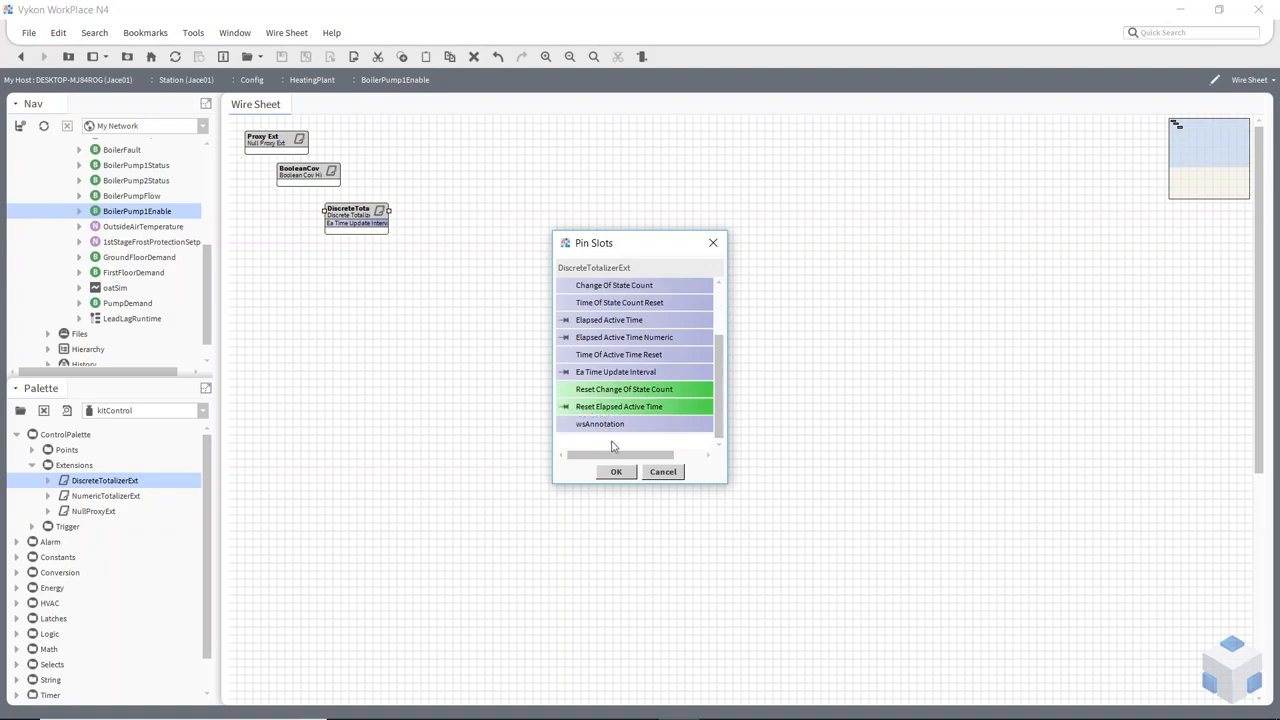
pyautogui.click(616, 471)
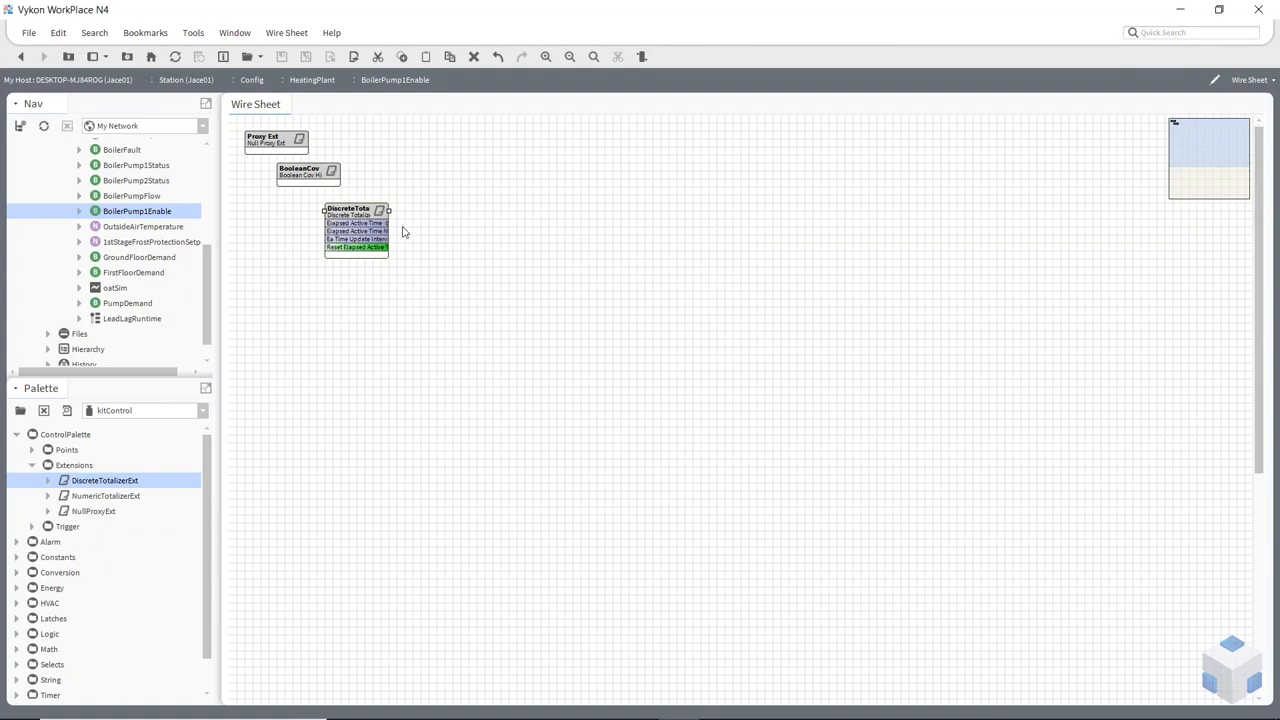
pyautogui.moveTo(426, 211); pyautogui.dragTo(508, 237)
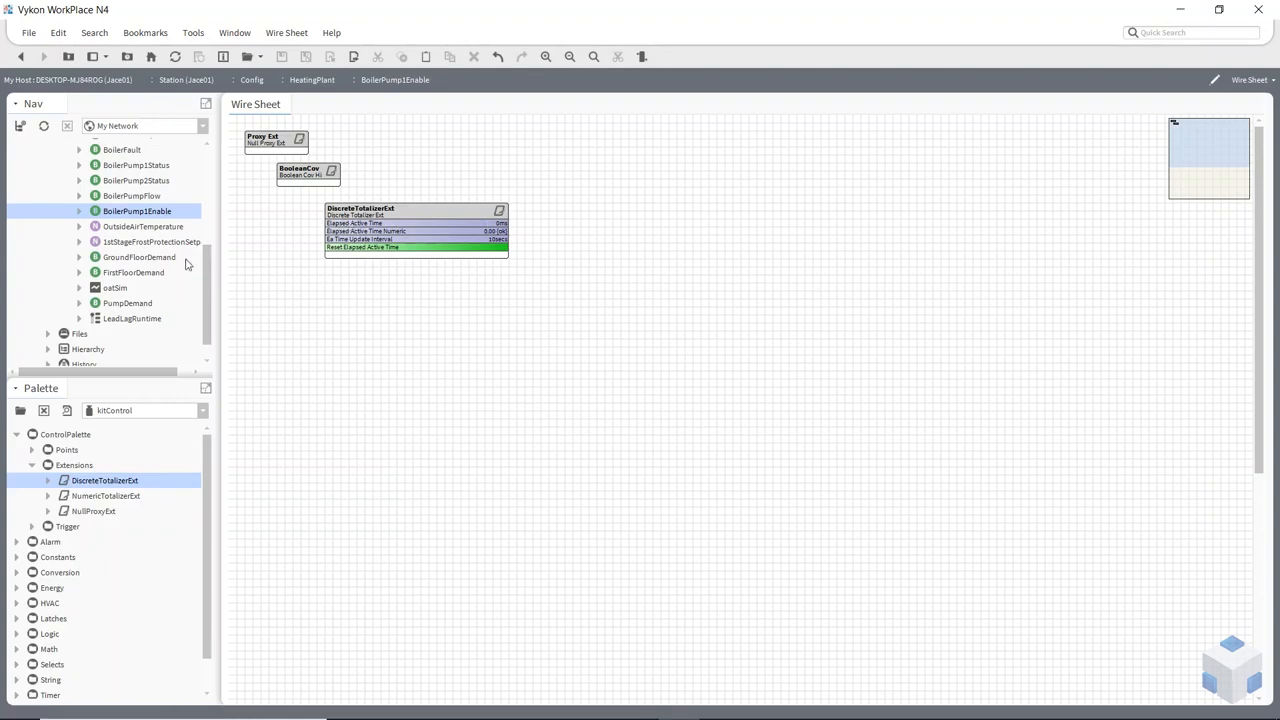
# Link-mark the DiscreteTotalizerExt and link its Elapsed Active Time to Runtime A of LeadLagRuntime in the HeatingPlant wire sheet
pyautogui.rightClick(442, 227)
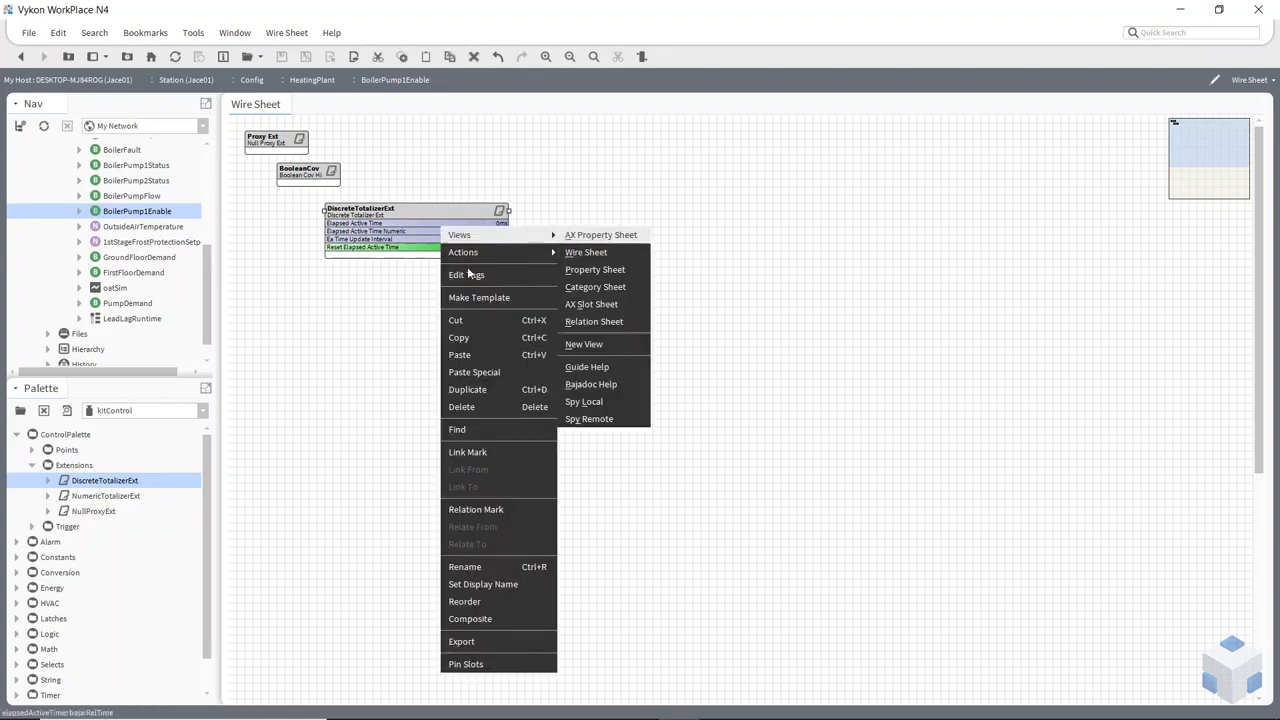
pyautogui.click(494, 453)
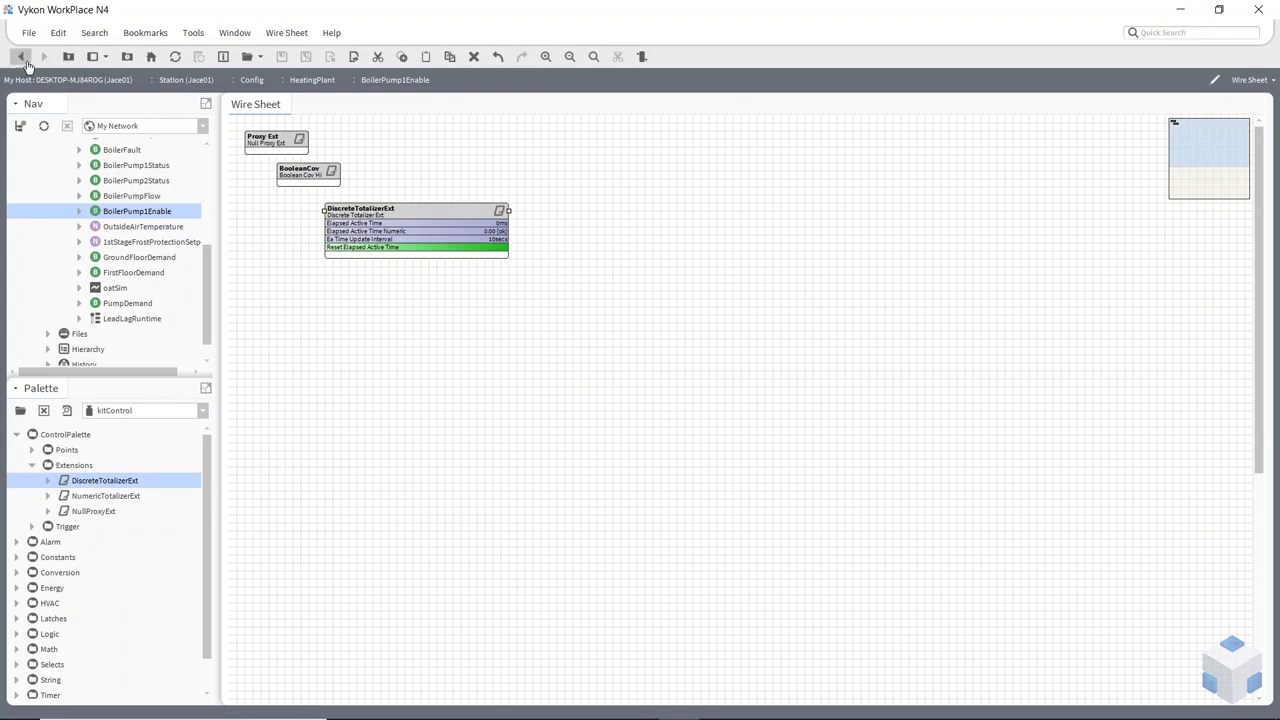
pyautogui.click(20, 57)
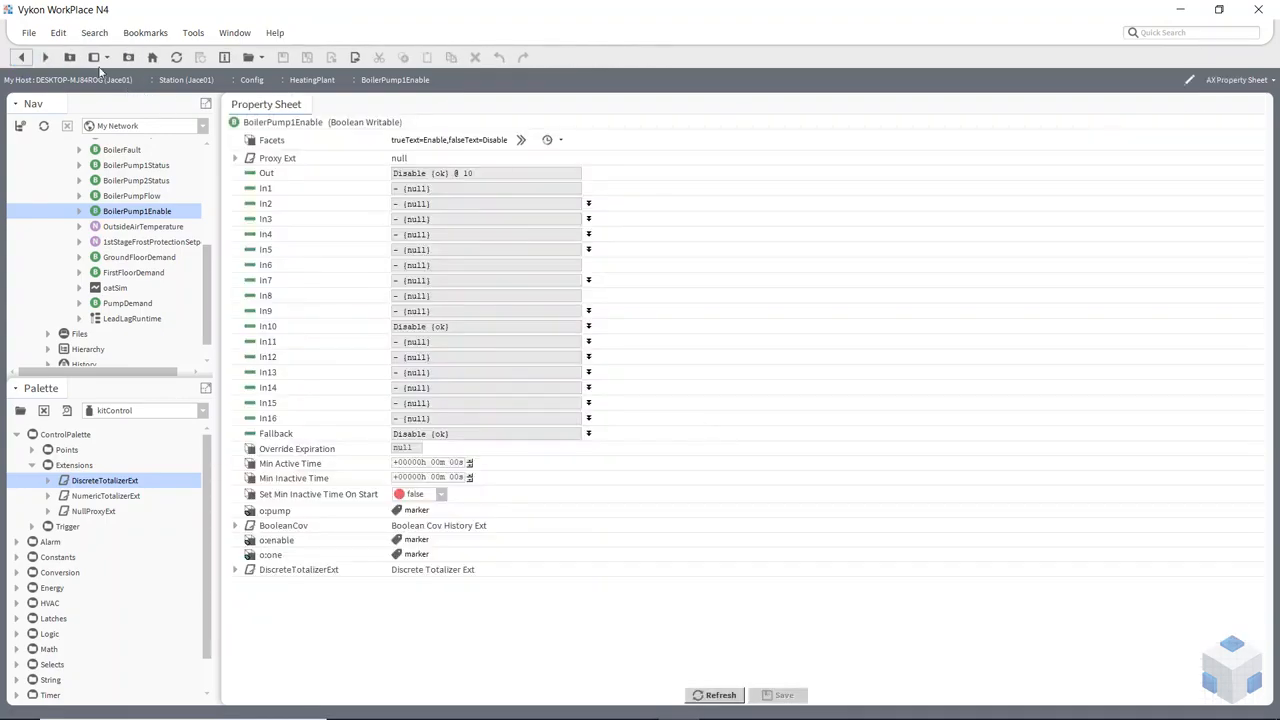
pyautogui.click(69, 57)
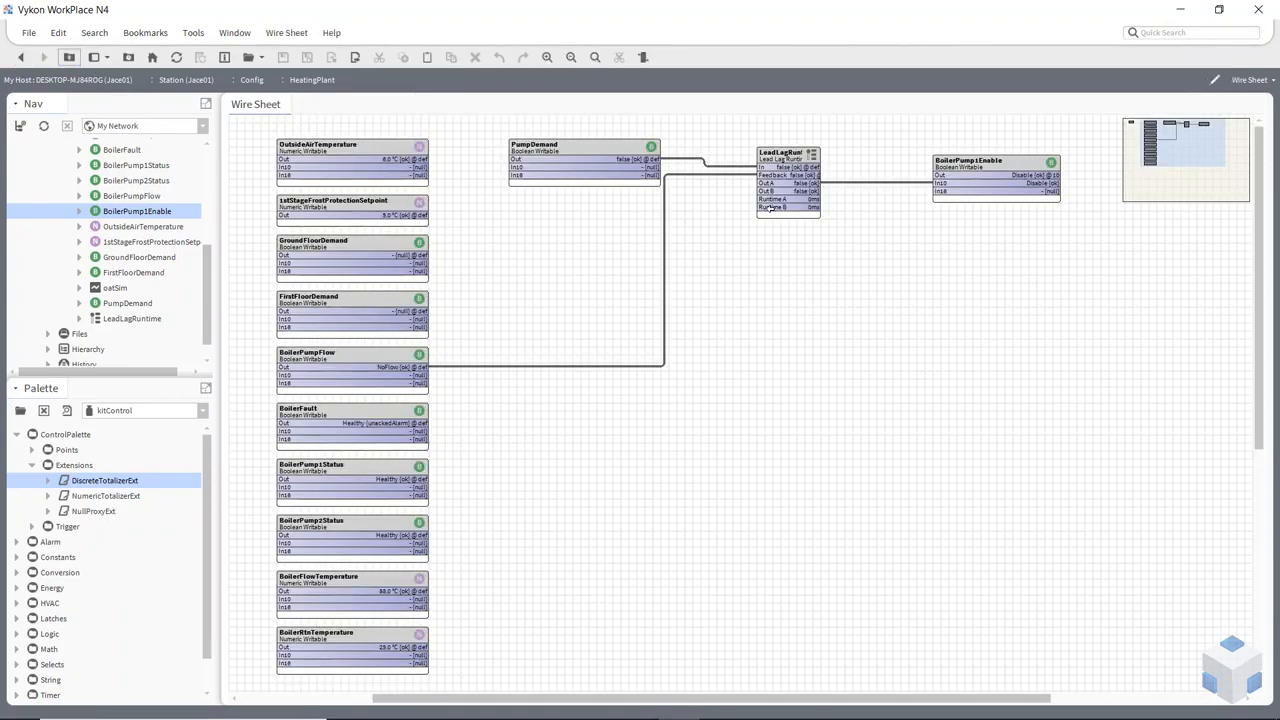
pyautogui.rightClick(772, 189)
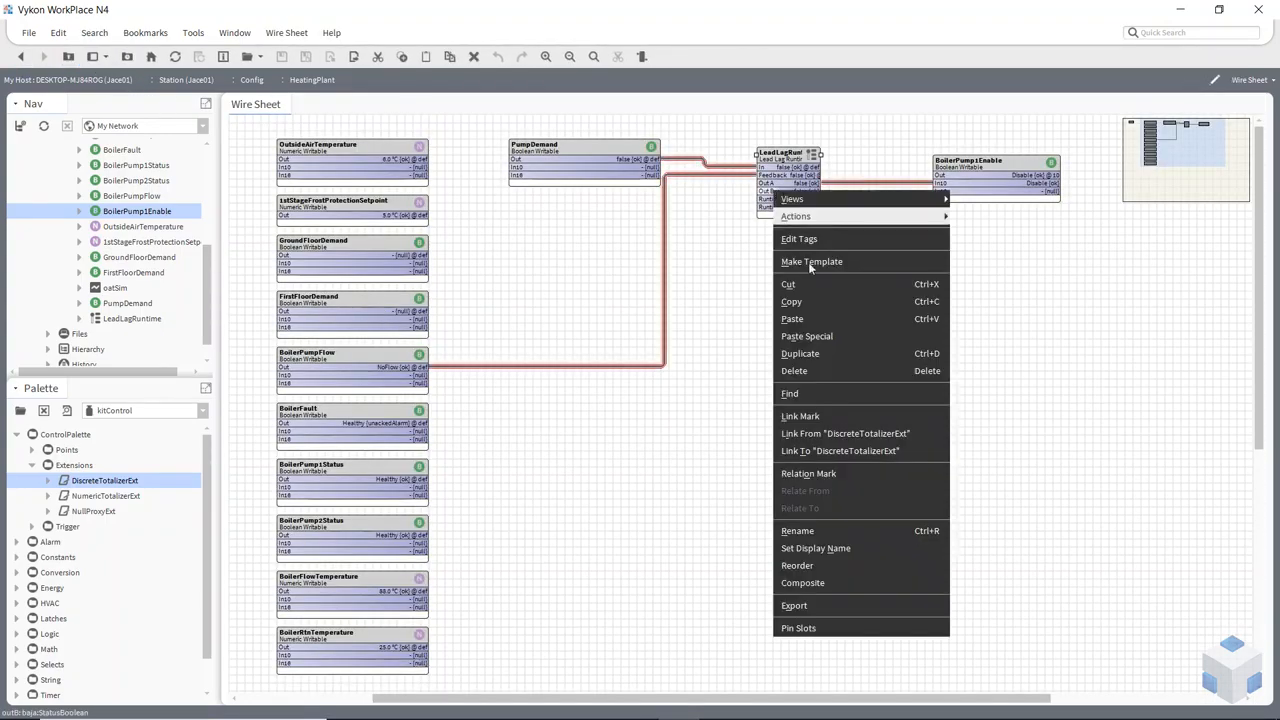
pyautogui.click(838, 434)
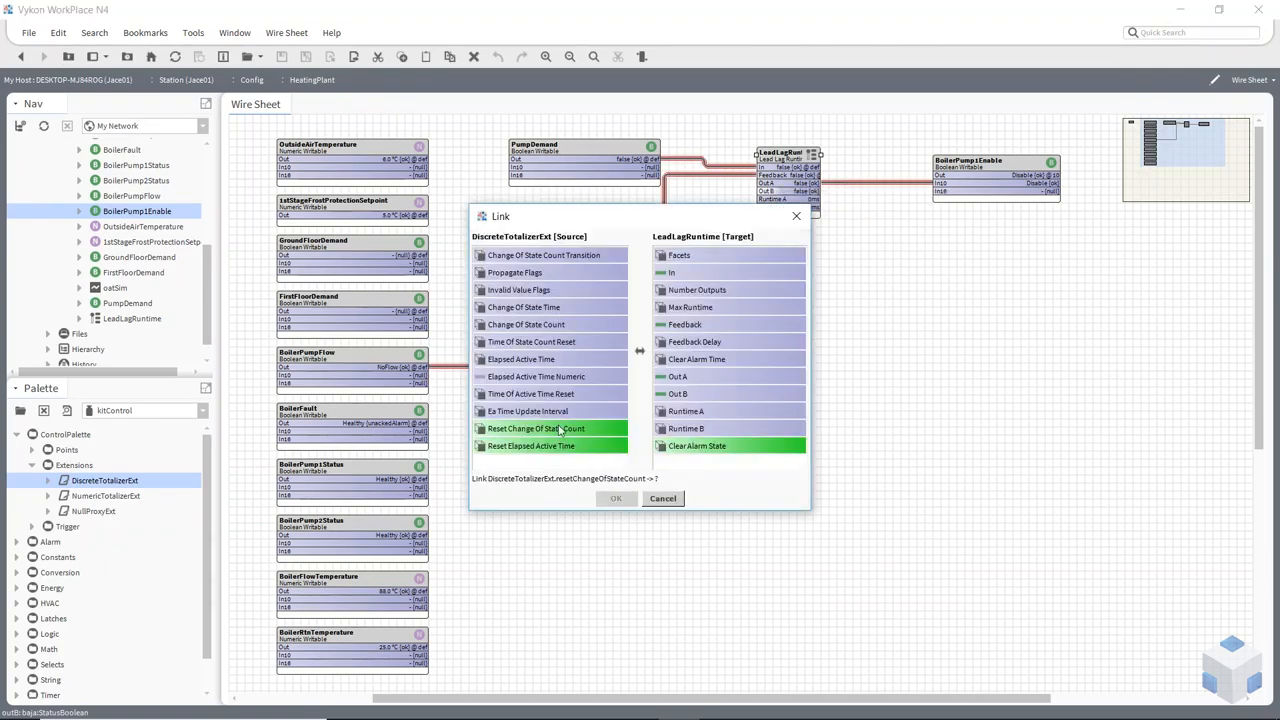
pyautogui.click(513, 361)
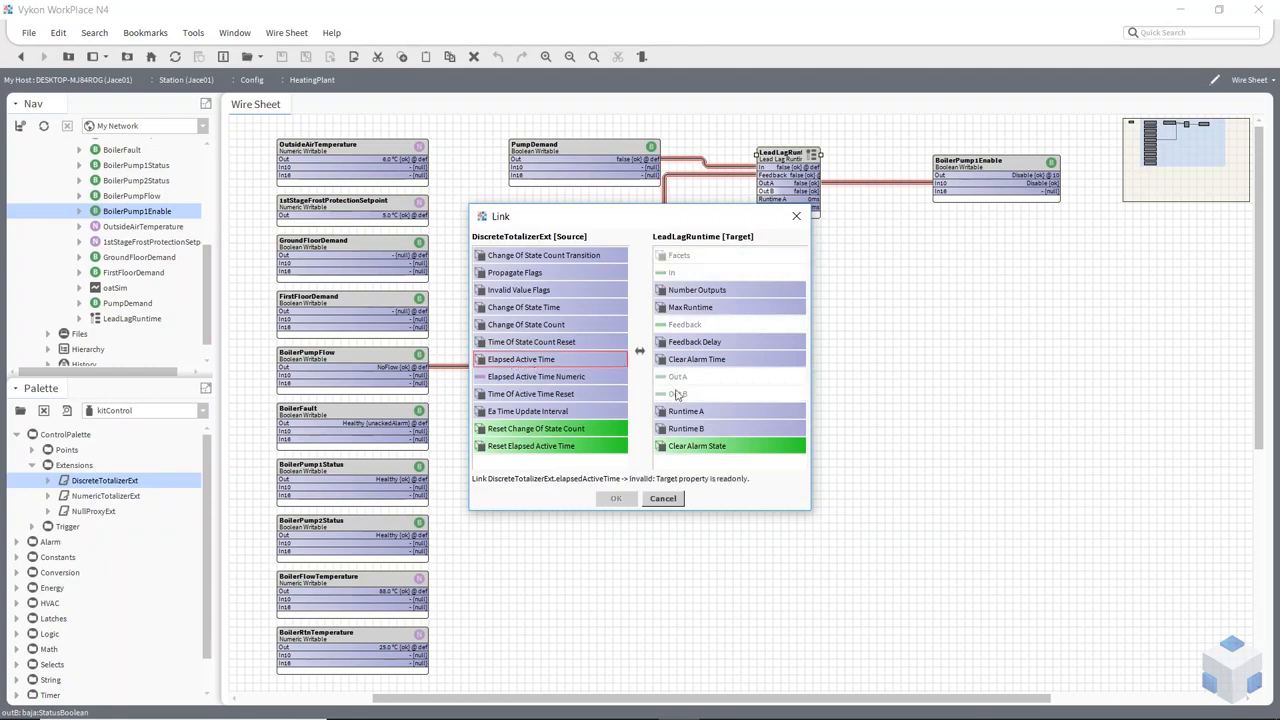
pyautogui.click(694, 412)
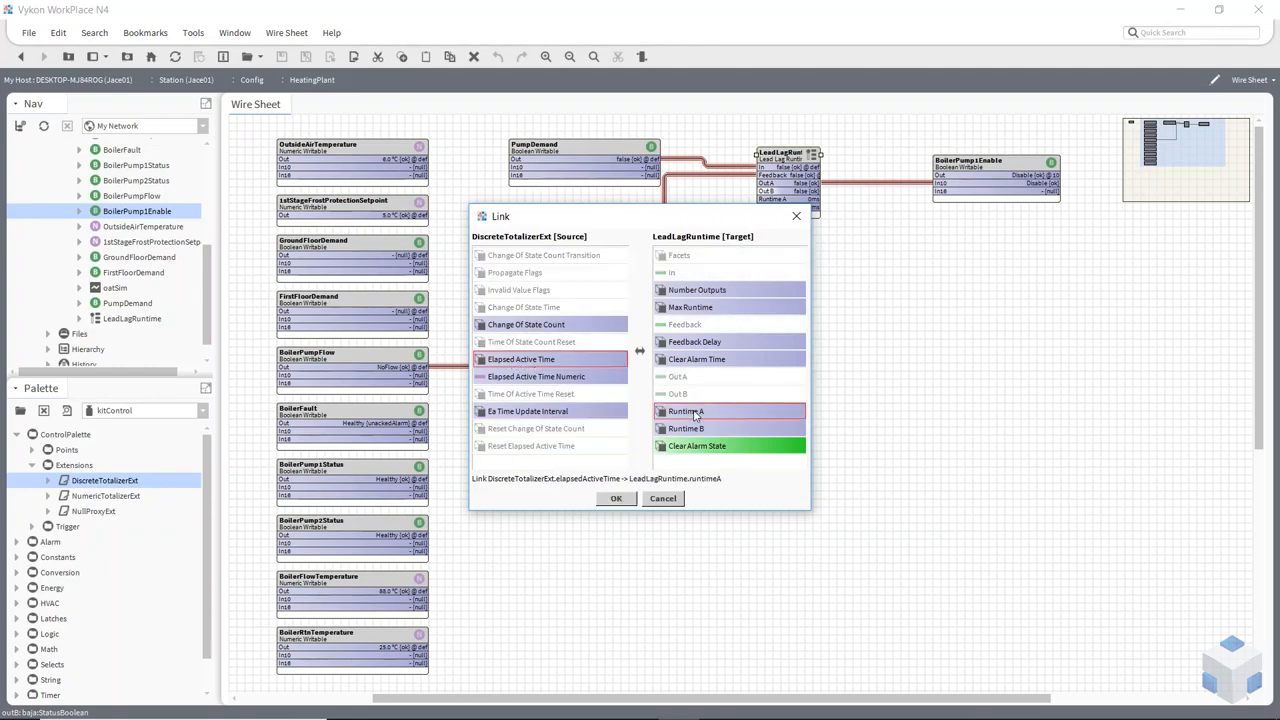
pyautogui.click(616, 498)
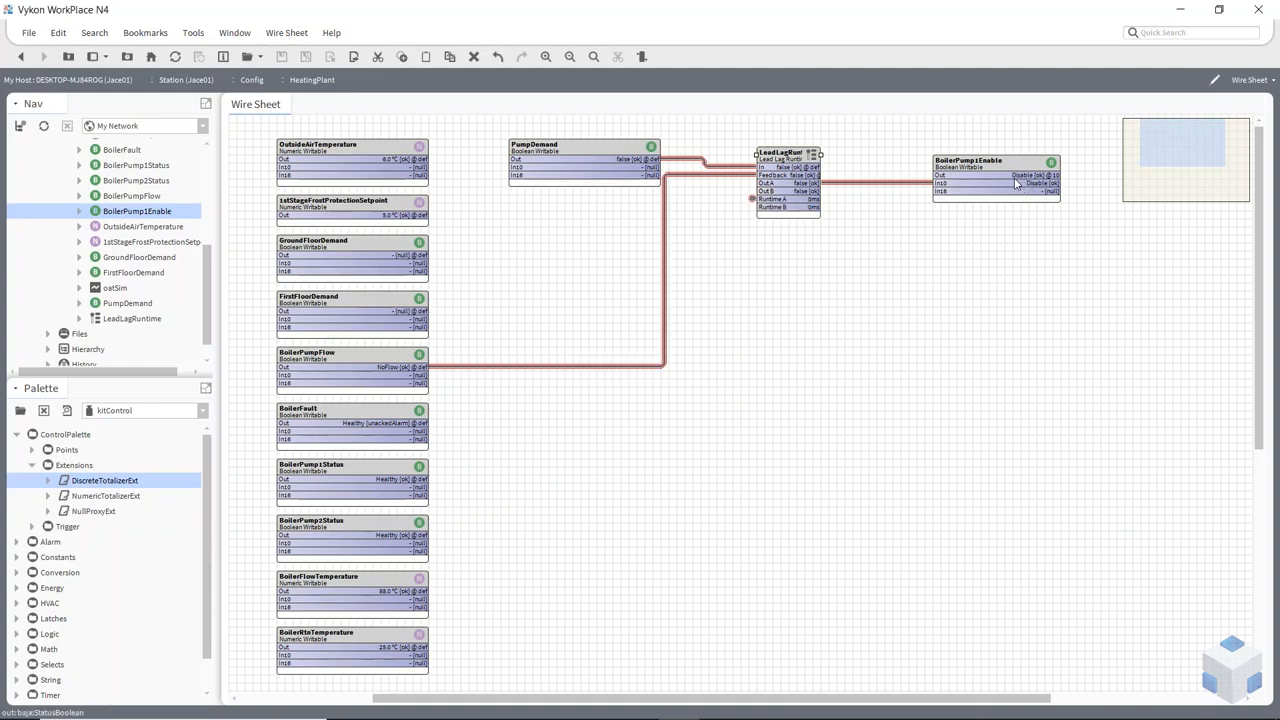
# Follow the Runtime A link to its source totalizer inside BoilerPump1Enable and back to LeadLagRuntime
pyautogui.click(980, 182)
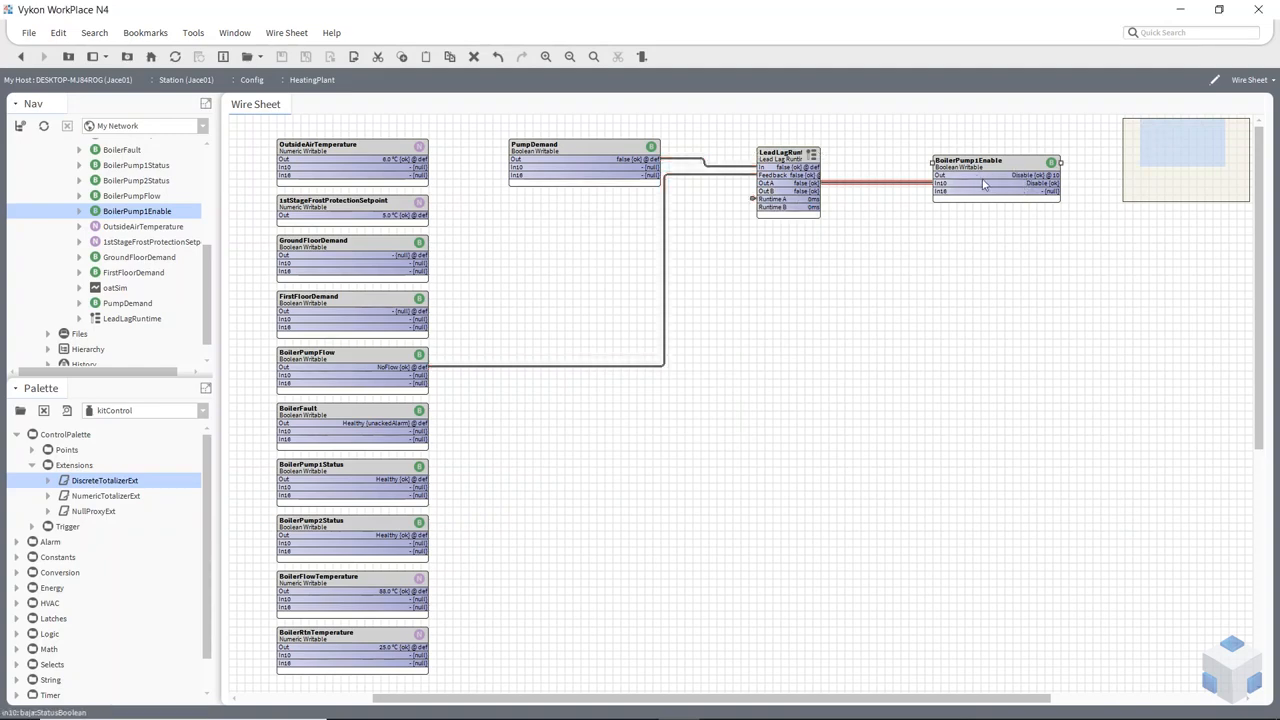
pyautogui.click(753, 201)
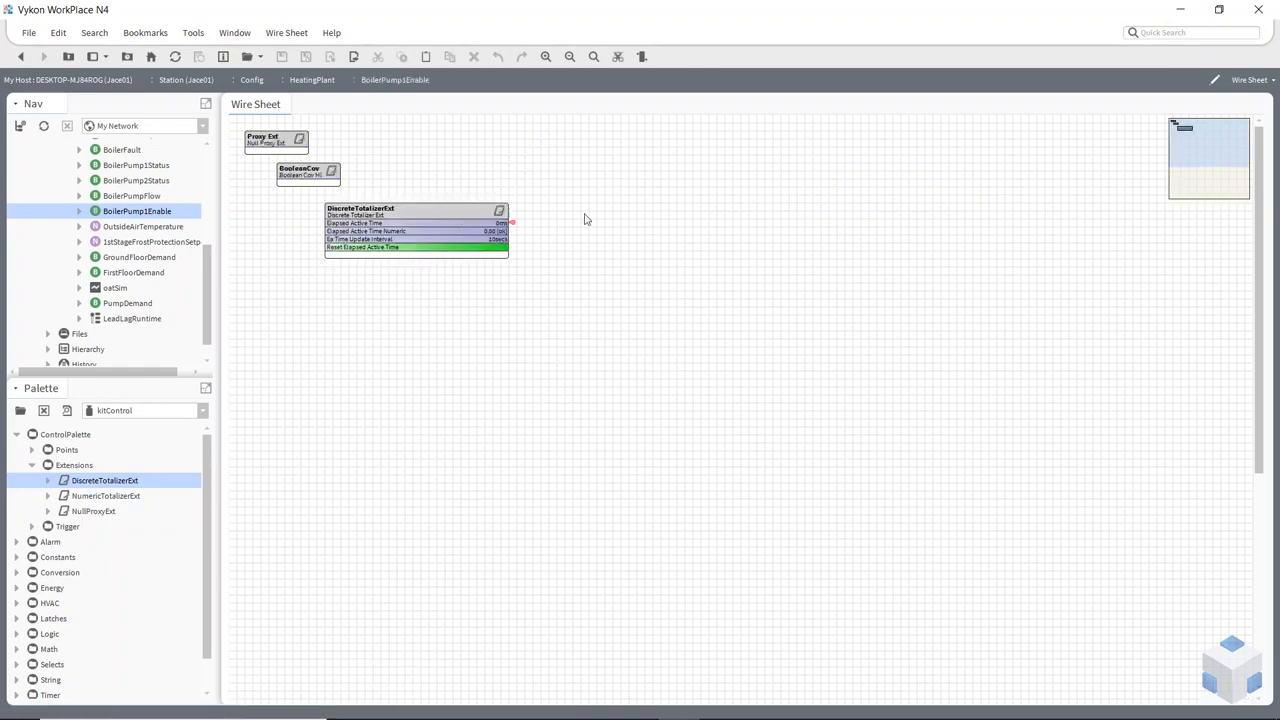
pyautogui.click(513, 226)
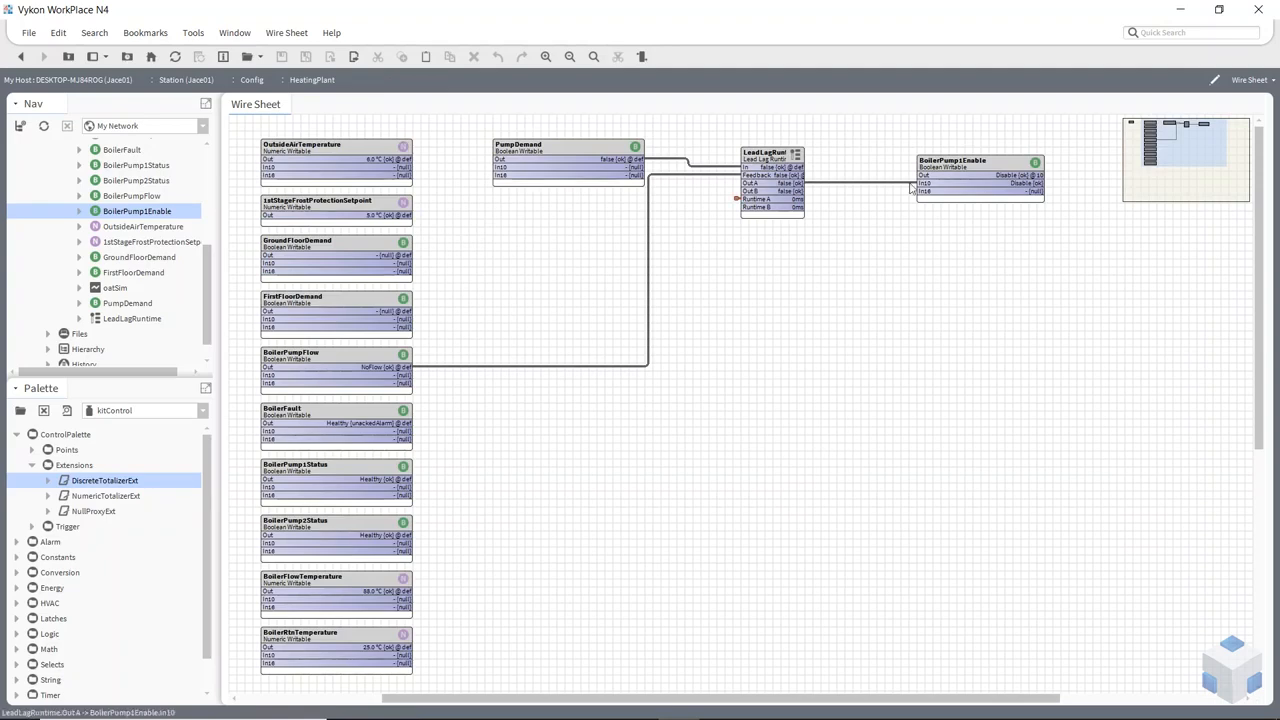
# Duplicate BoilerPump1Enable under the name BoilerPump2Enable and place the copy directly below the original
pyautogui.rightClick(969, 177)
pyautogui.click(1009, 337)
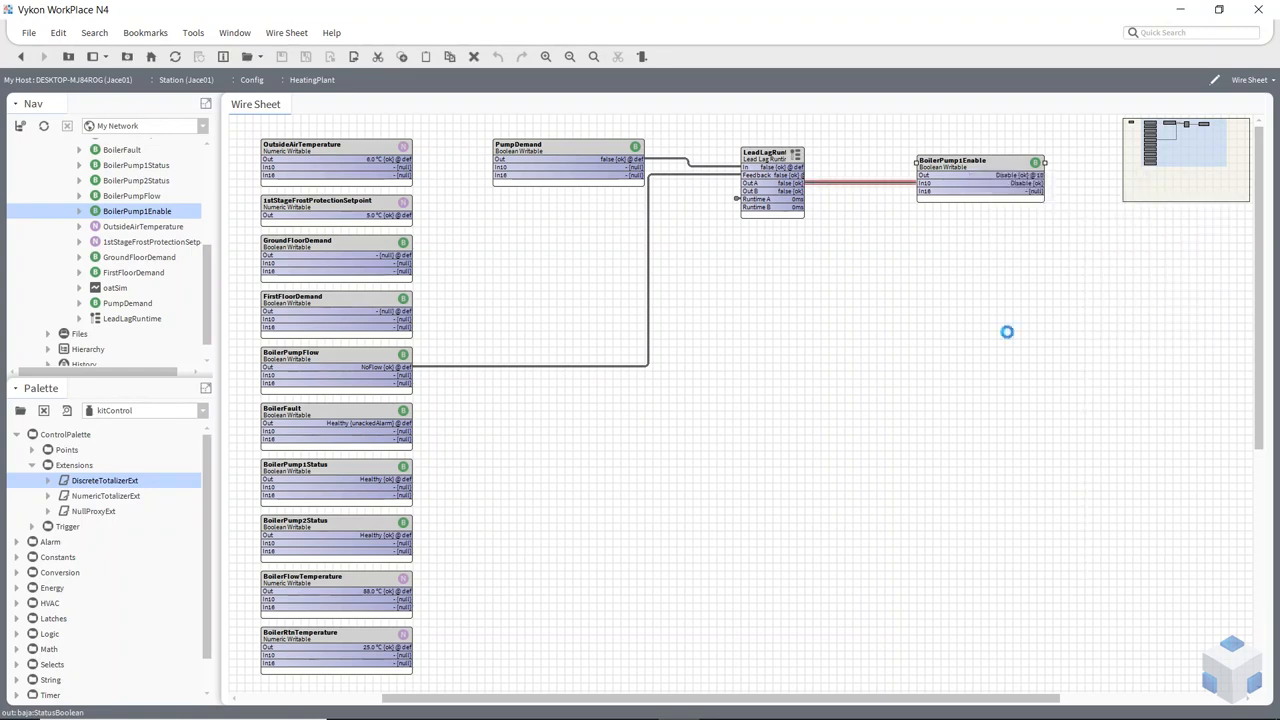
pyautogui.click(637, 352)
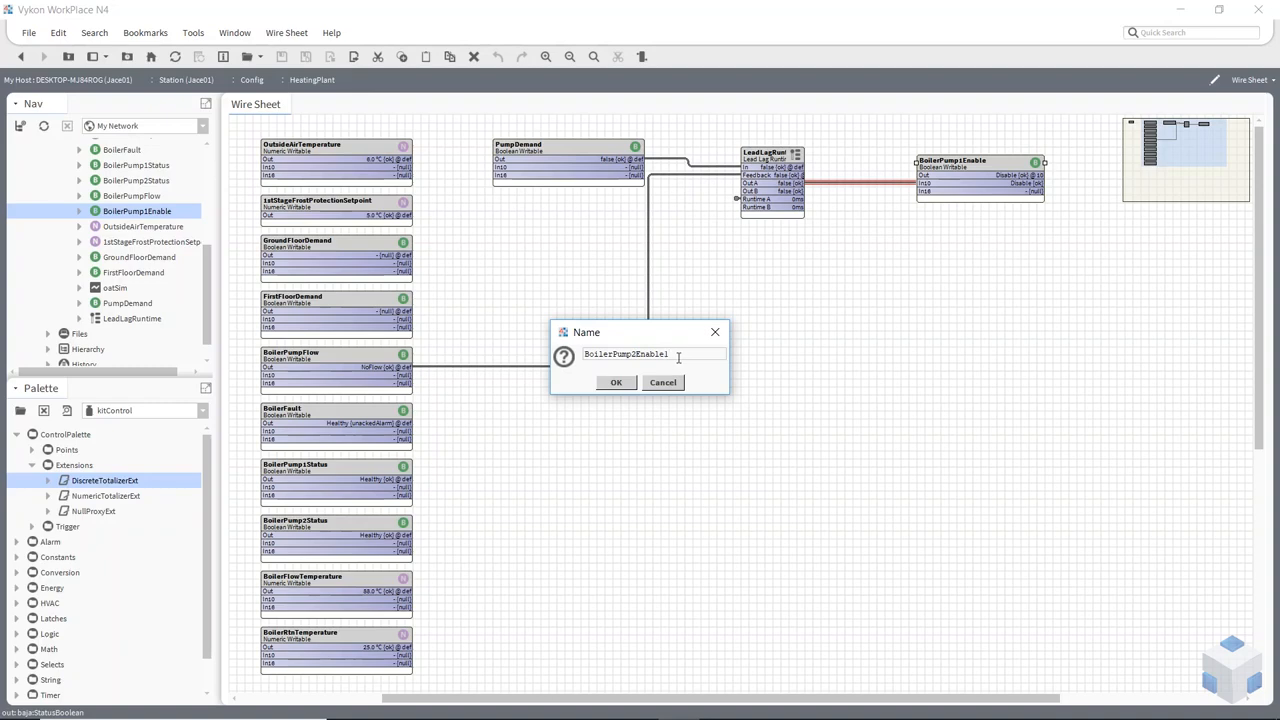
pyautogui.click(616, 382)
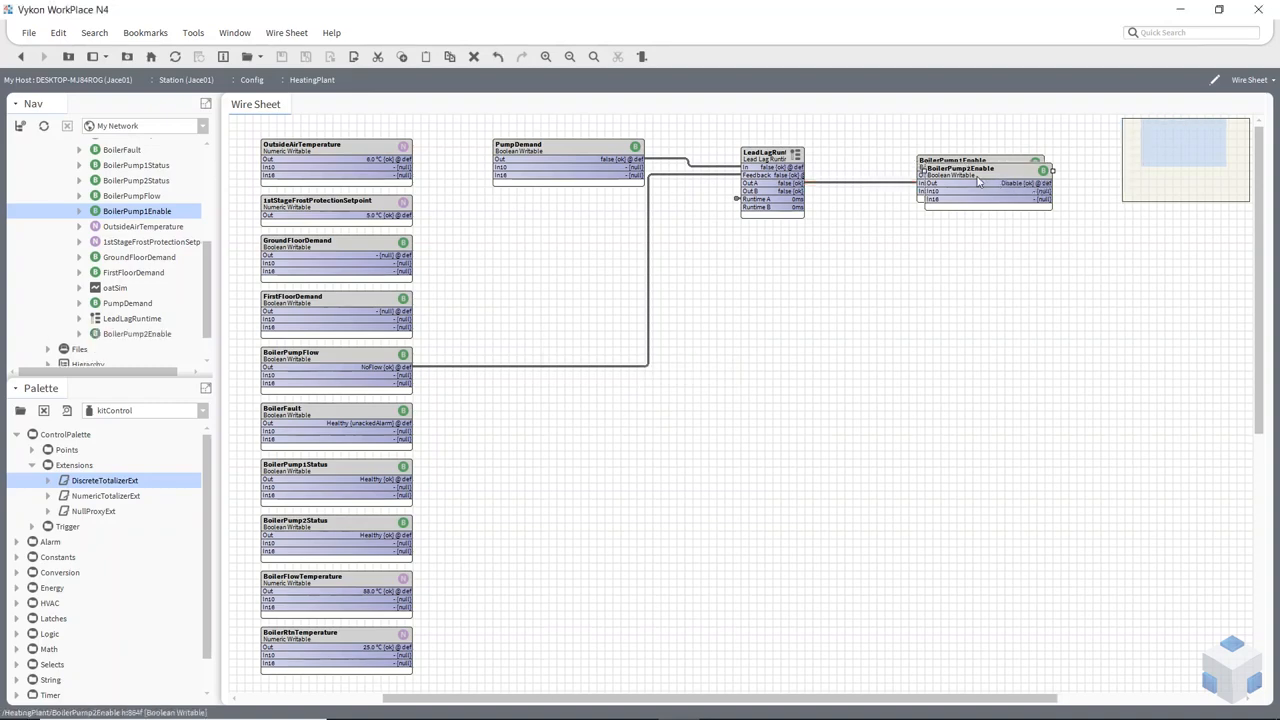
pyautogui.click(971, 232)
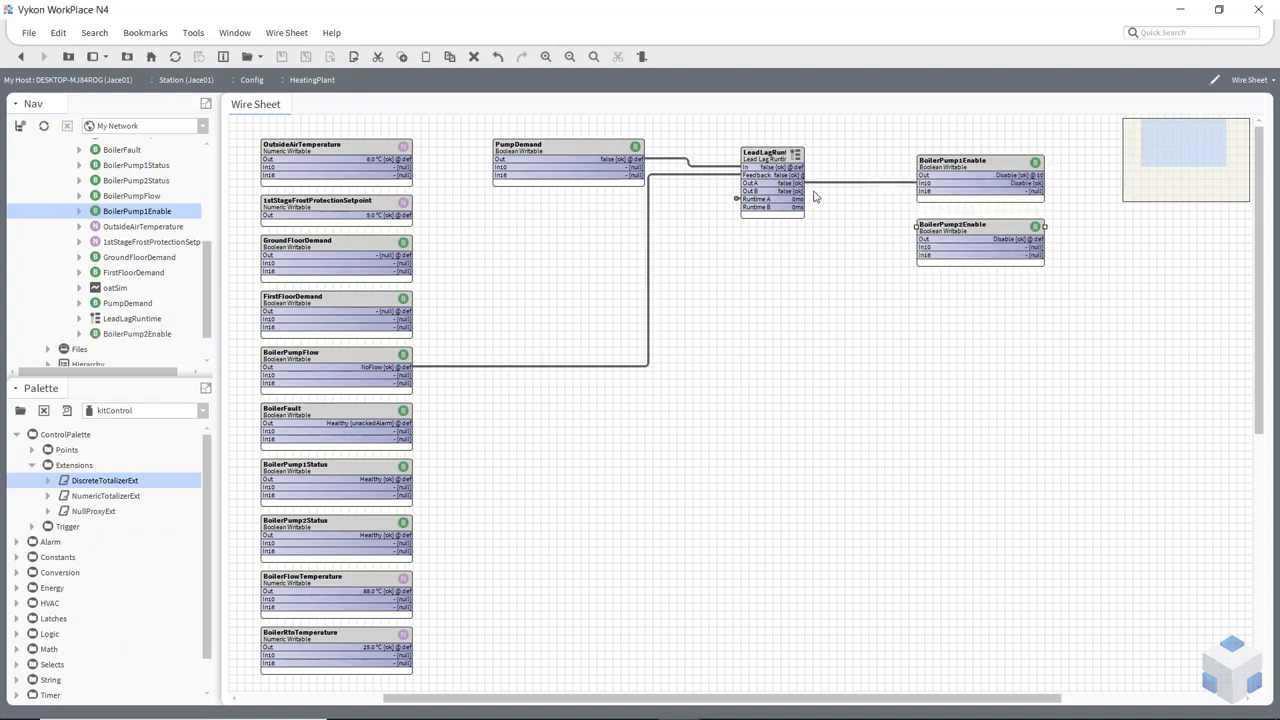
# Link Out B of LeadLagRuntime to In10 of BoilerPump2Enable
pyautogui.moveTo(797, 191); pyautogui.dragTo(921, 245)
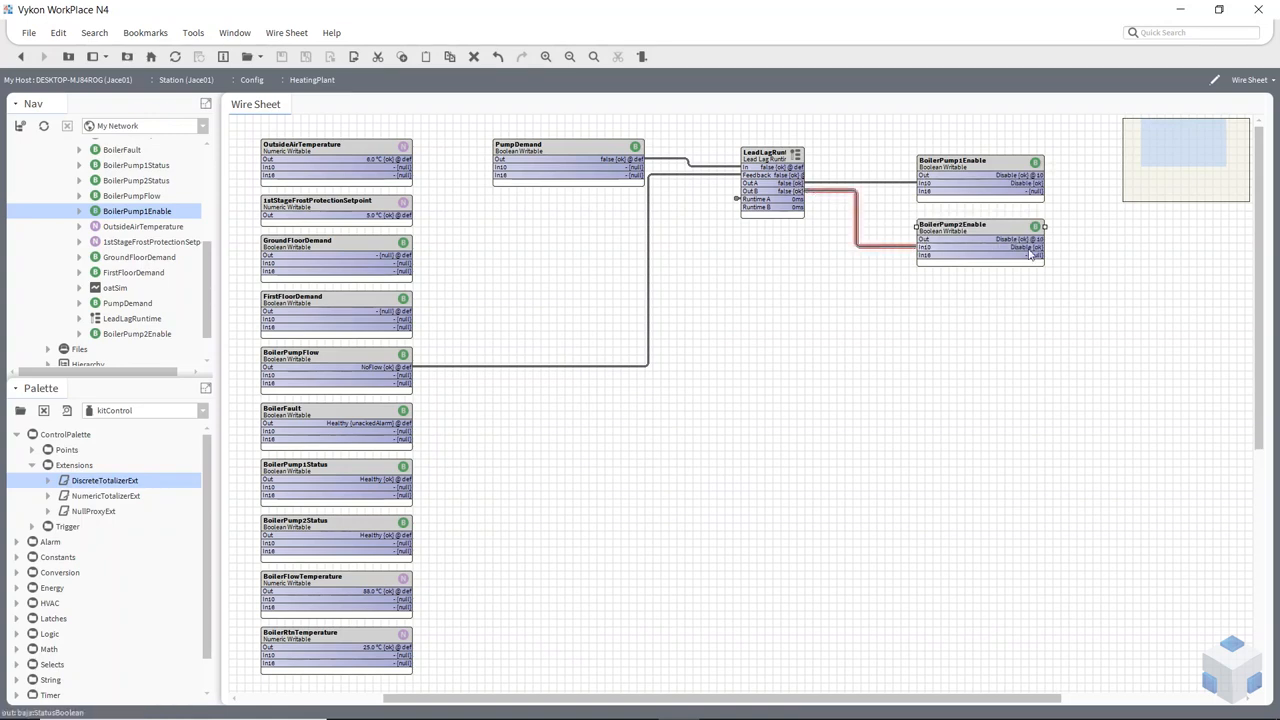
pyautogui.rightClick(990, 240)
pyautogui.click(947, 240)
pyautogui.moveTo(137, 333); pyautogui.dragTo(587, 396)
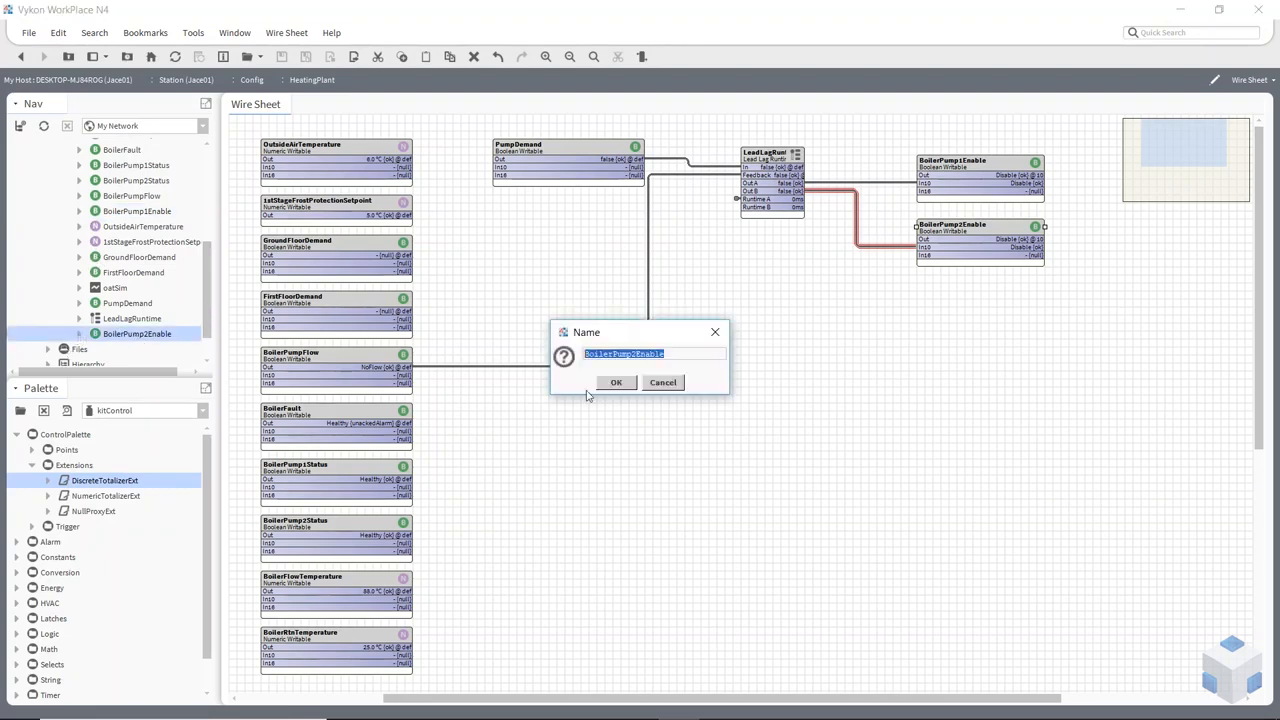
pyautogui.click(660, 384)
# Link-mark the DiscreteTotalizerExt under BoilerPump2Enable and link its Elapsed Active Time to Runtime B of LeadLagRuntime
pyautogui.click(84, 334)
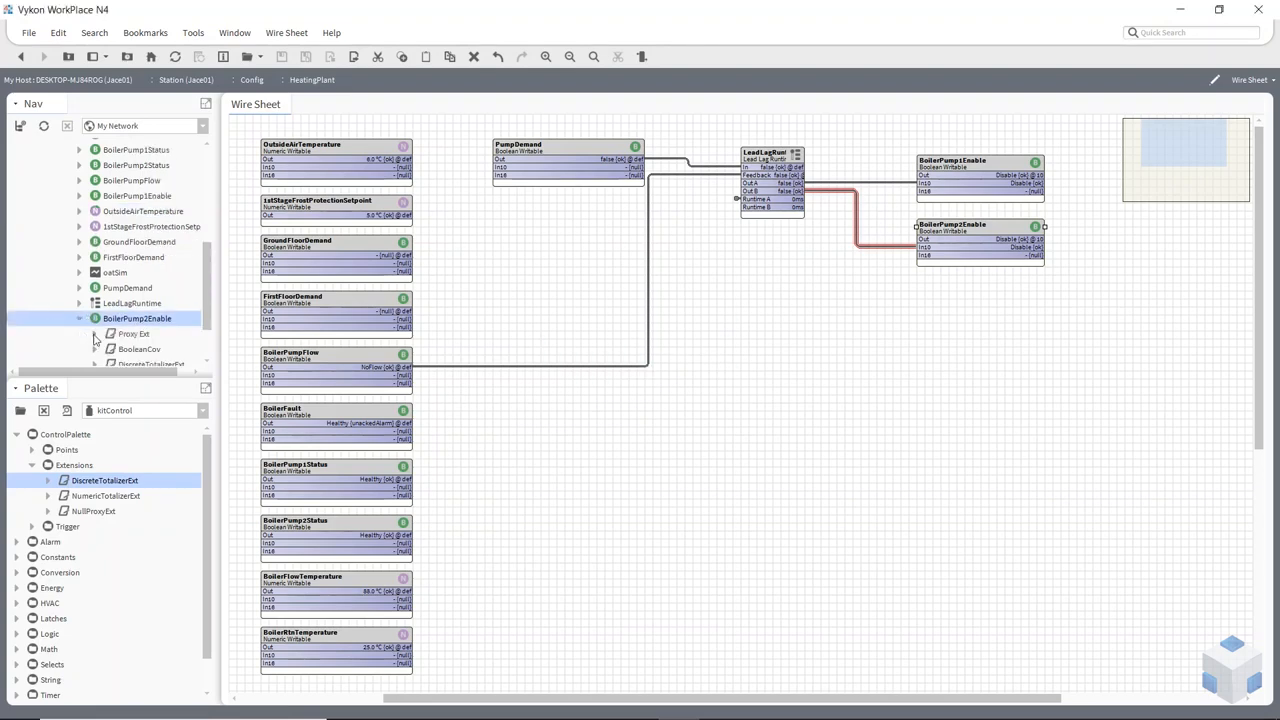
pyautogui.scroll(-2, 86, 337)
pyautogui.rightClick(153, 304)
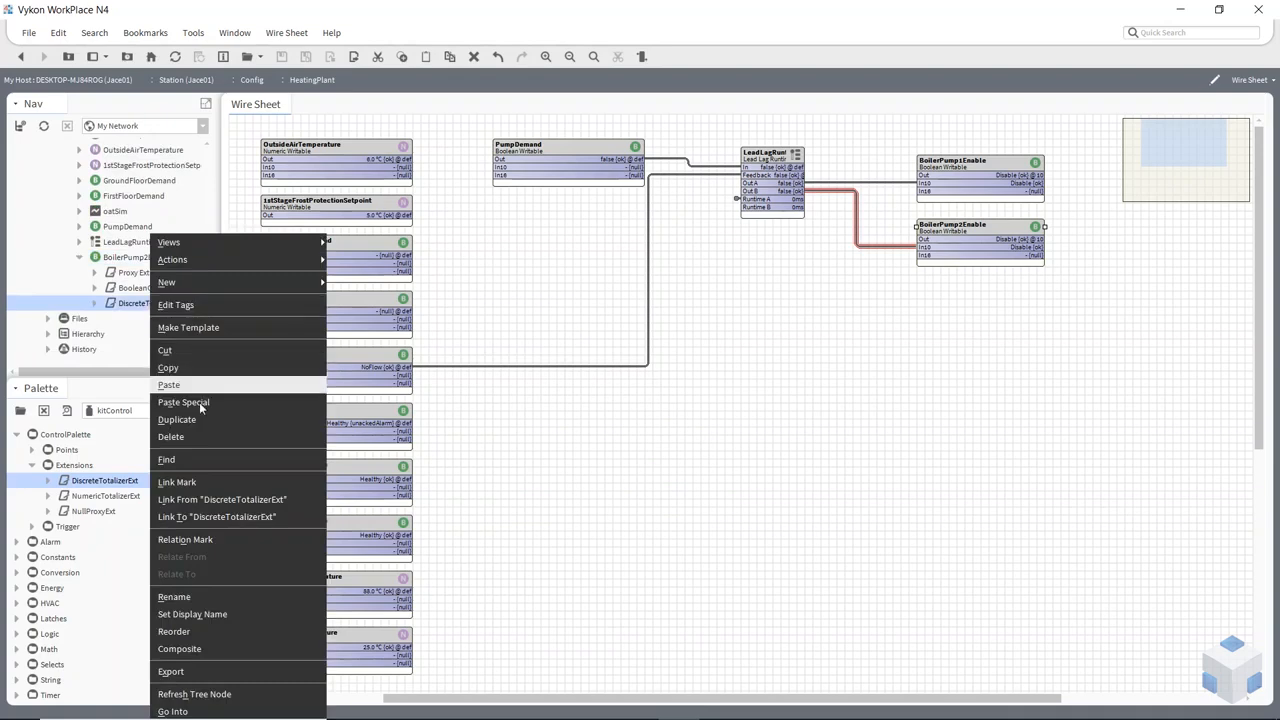
pyautogui.click(185, 482)
pyautogui.rightClick(769, 199)
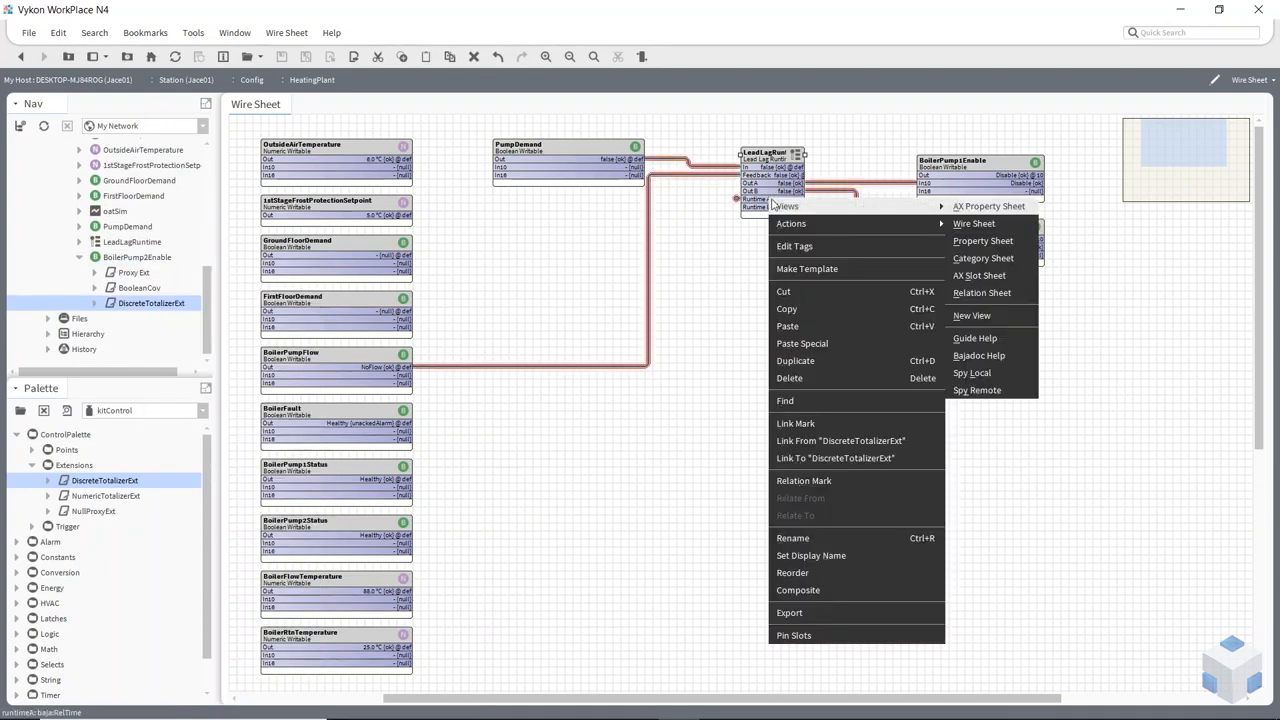
pyautogui.click(824, 450)
pyautogui.click(522, 376)
pyautogui.click(521, 360)
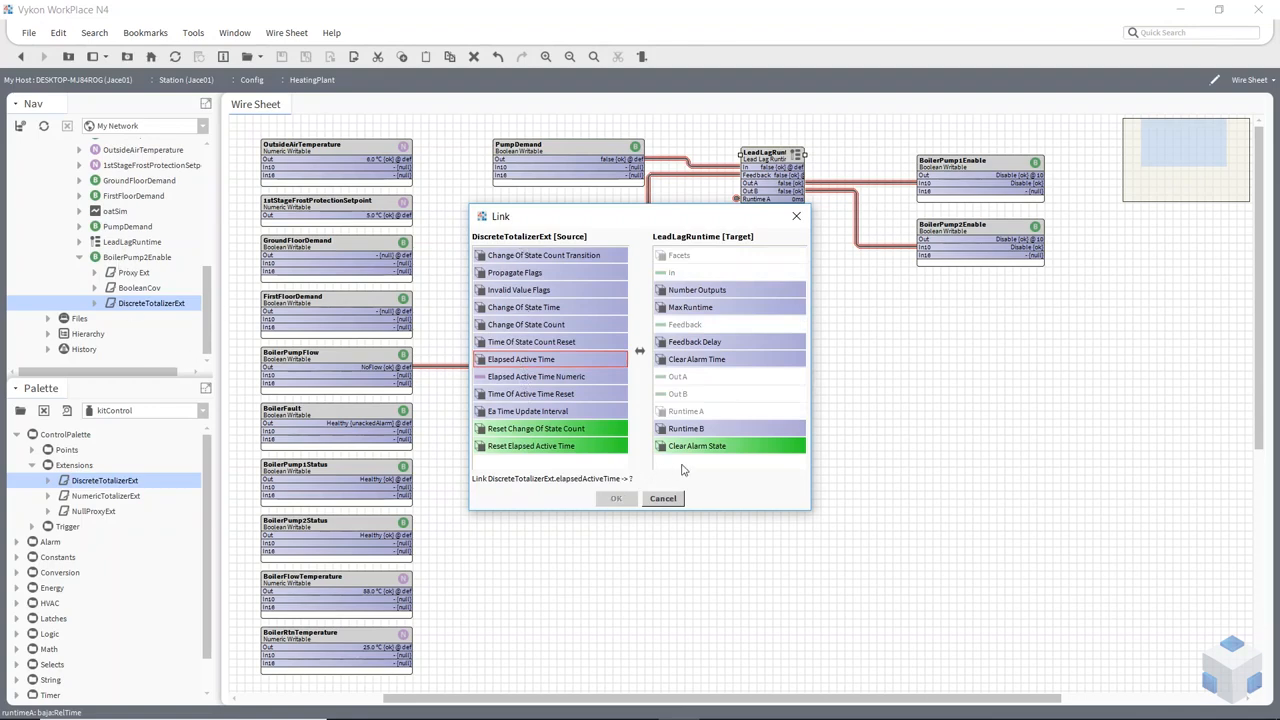
pyautogui.click(697, 432)
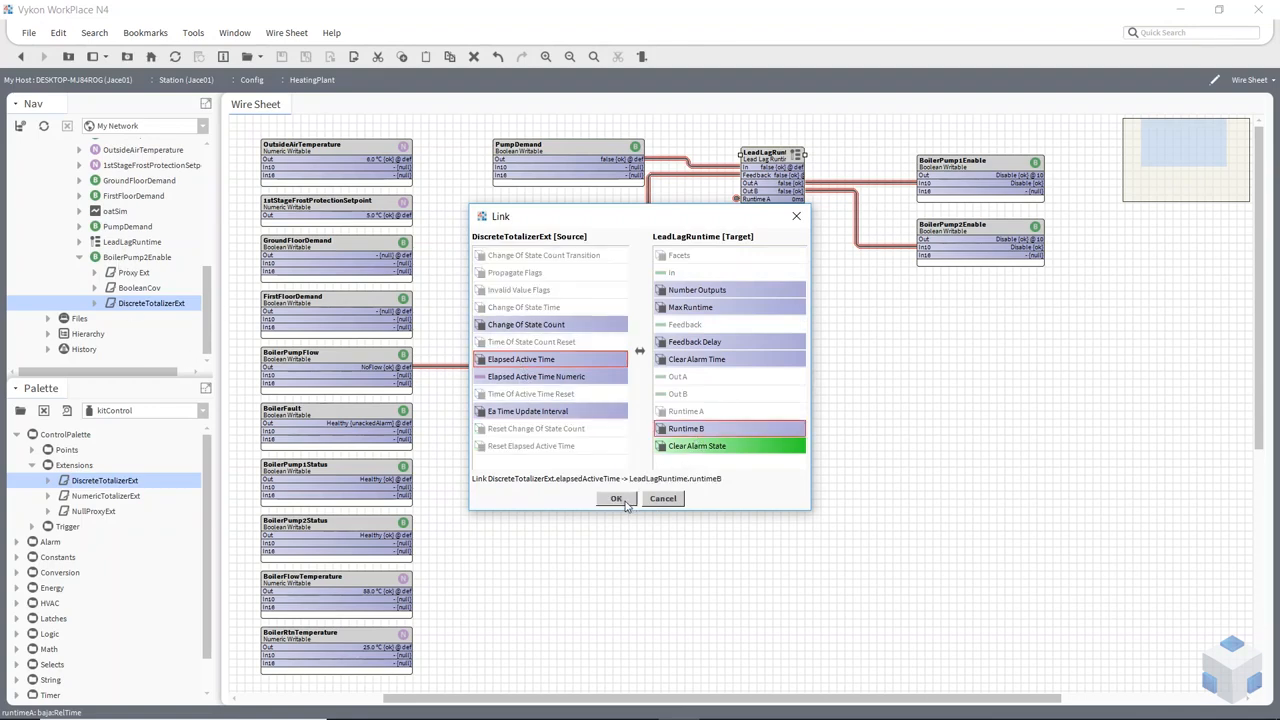
pyautogui.click(617, 500)
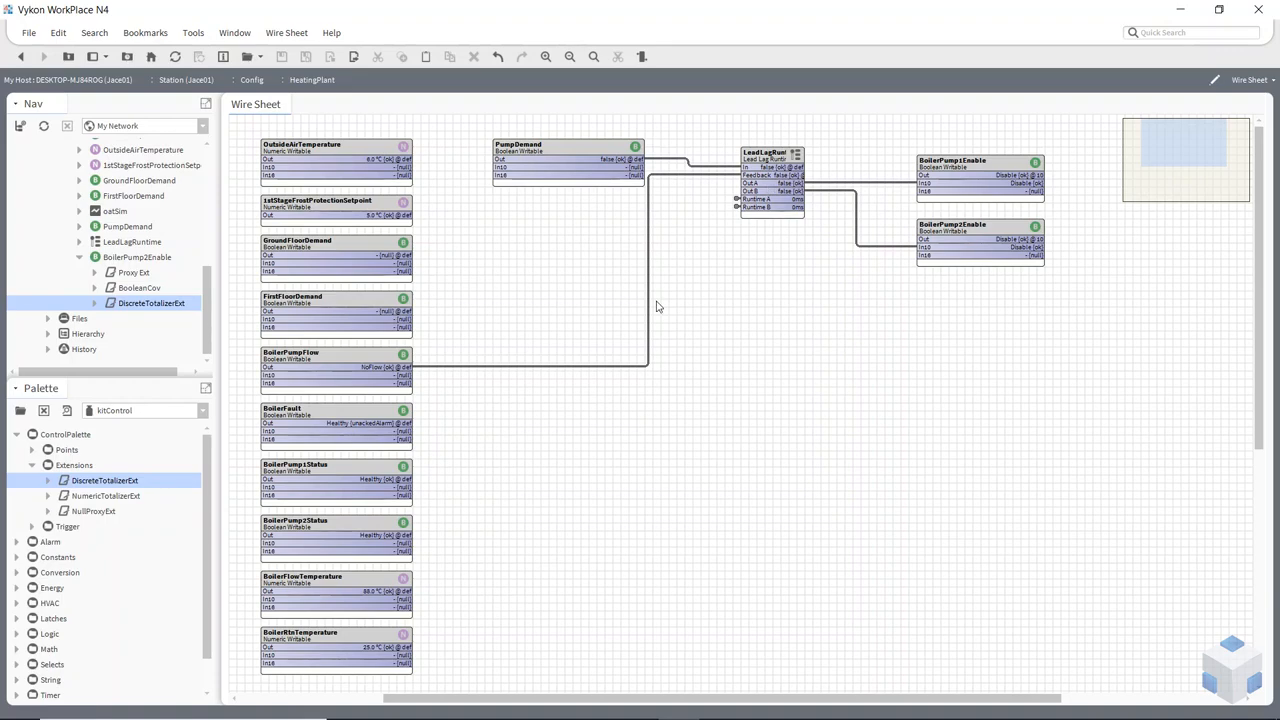
# Composite the DiscreteTotalizerExt's Reset Elapsed Active Time action onto BoilerPump2Enable so it is exposed as a slot on the point
pyautogui.click(962, 257)
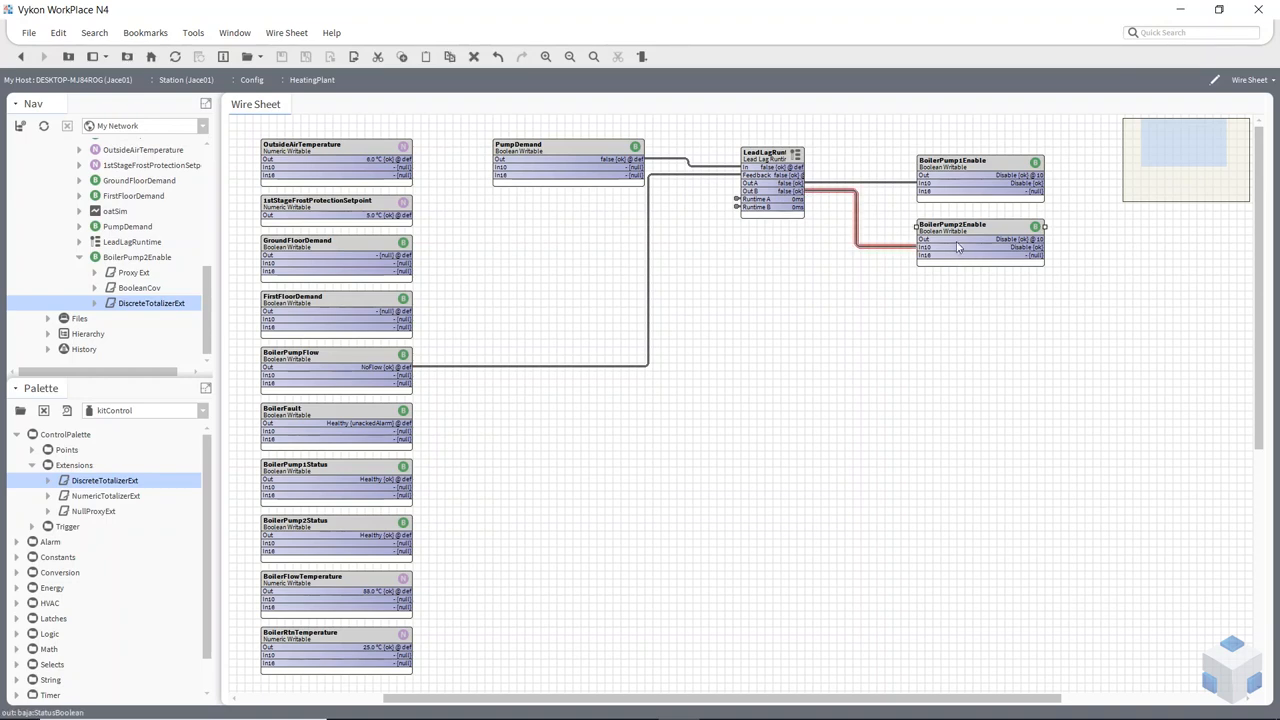
pyautogui.rightClick(956, 243)
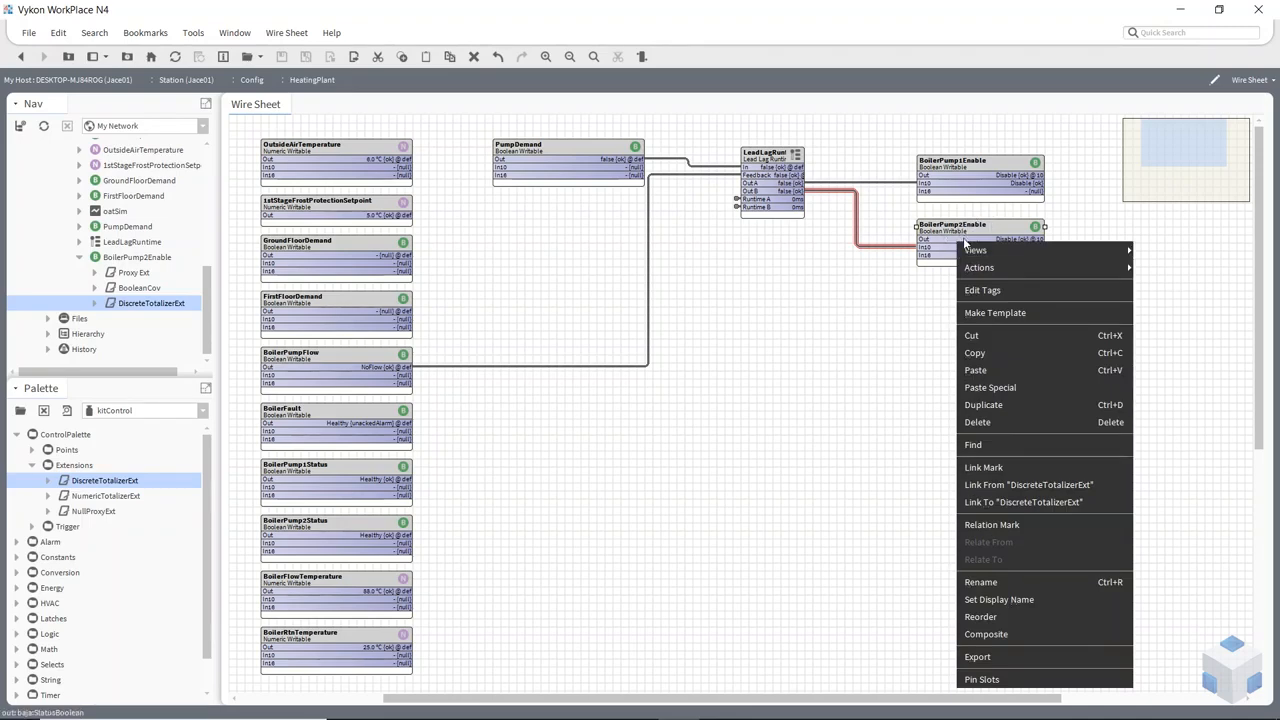
pyautogui.moveTo(980, 268)
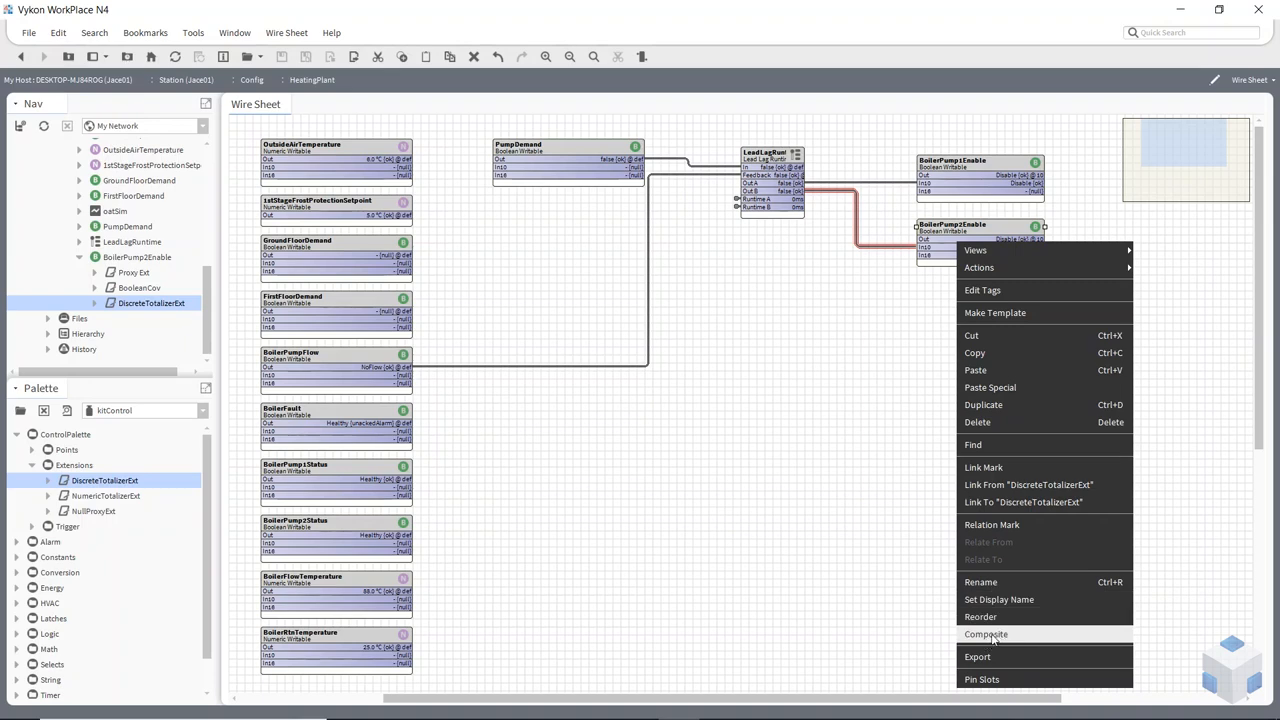
pyautogui.click(987, 634)
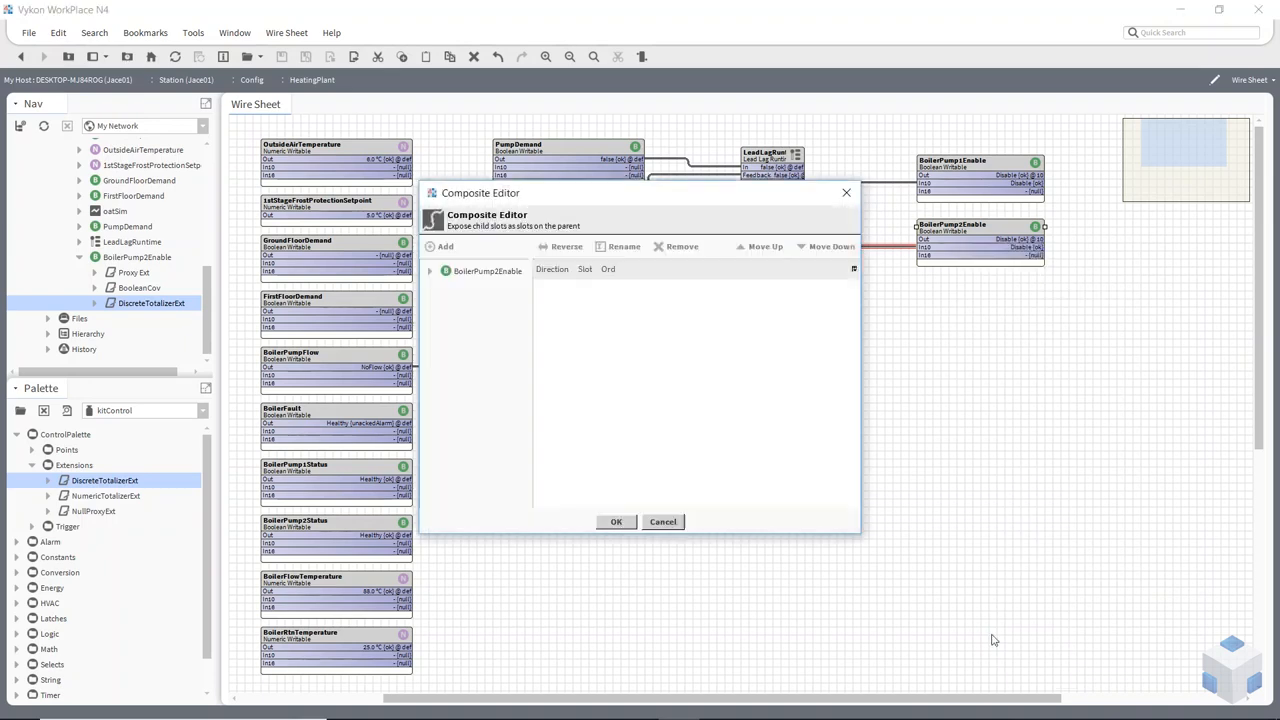
pyautogui.click(431, 272)
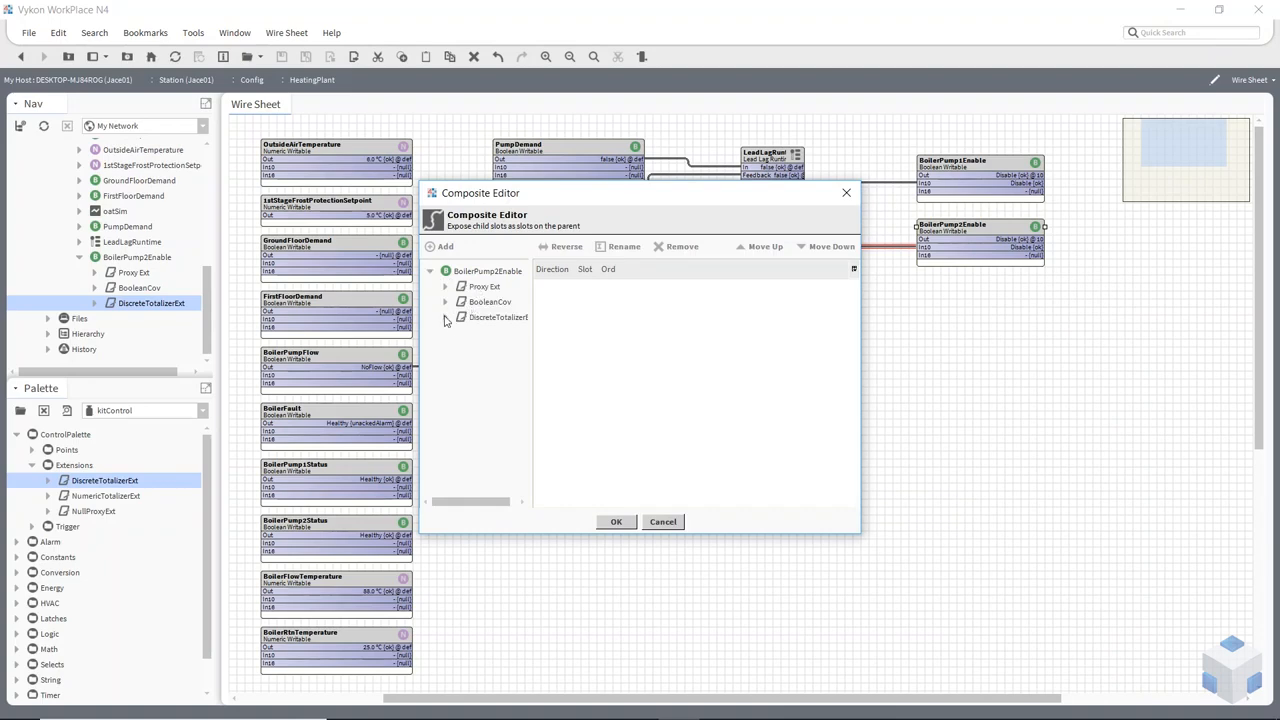
pyautogui.click(445, 318)
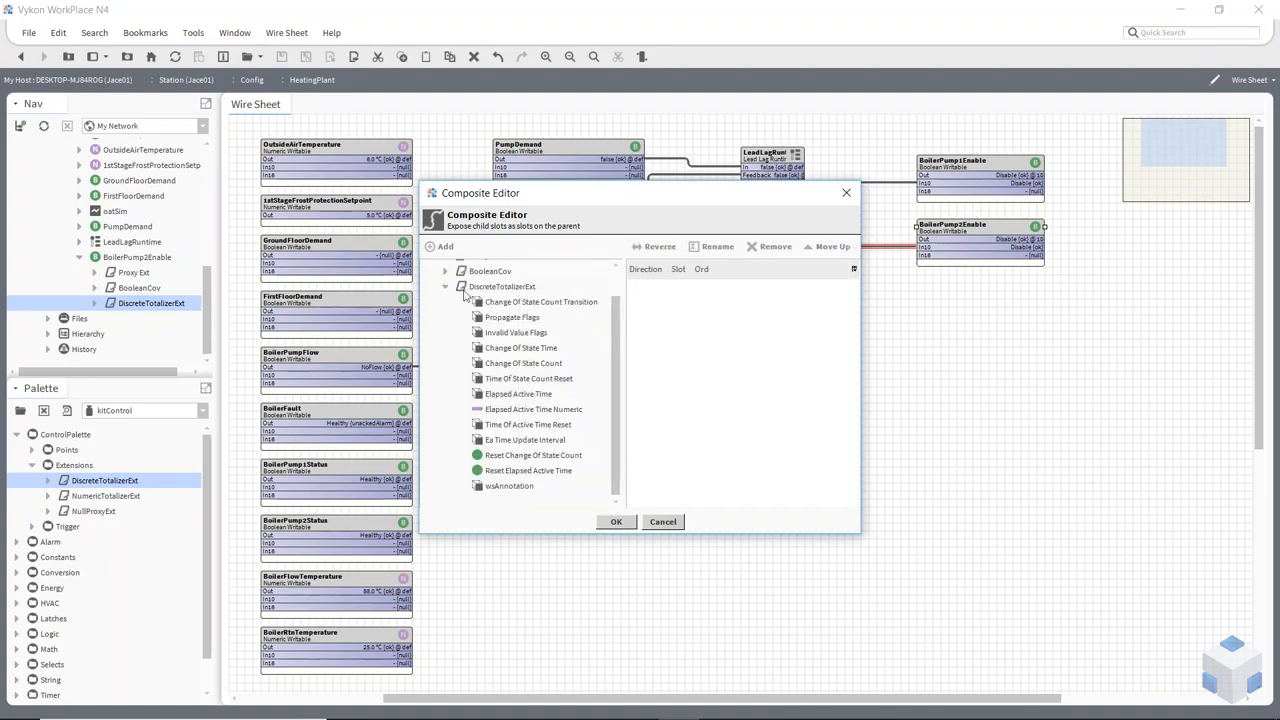
pyautogui.scroll(1, 464, 292)
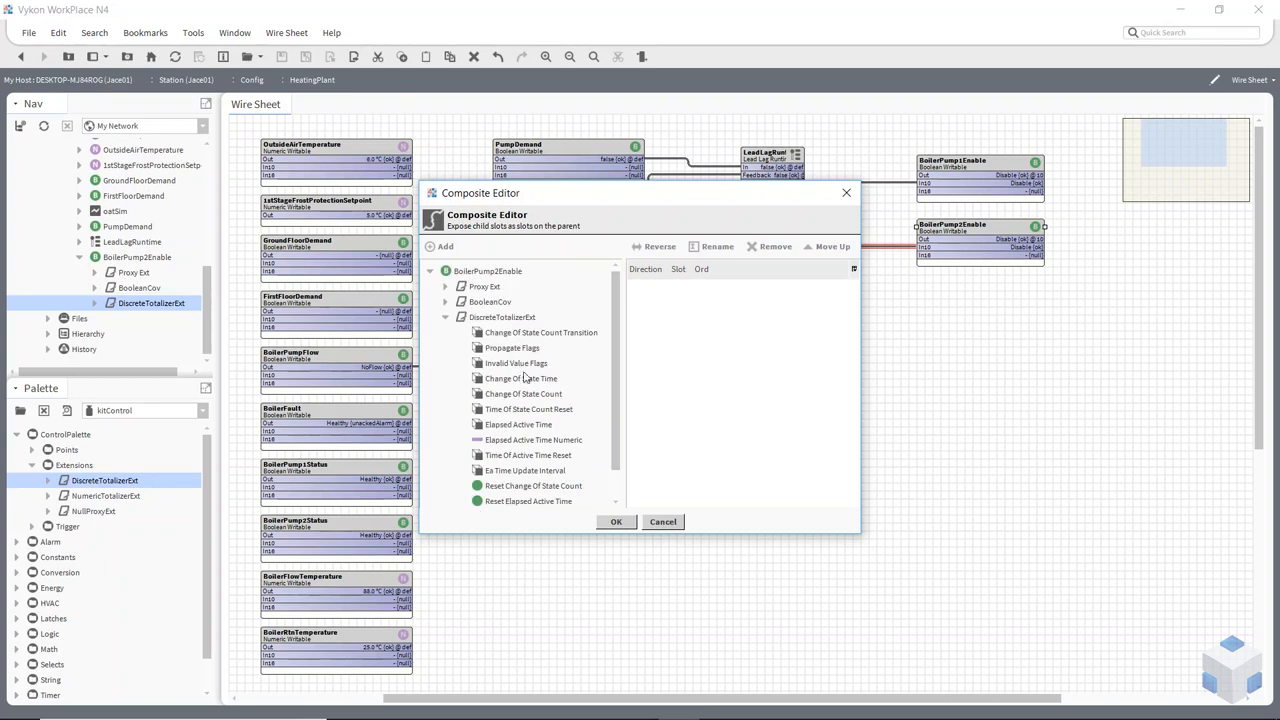
pyautogui.scroll(-1, 527, 378)
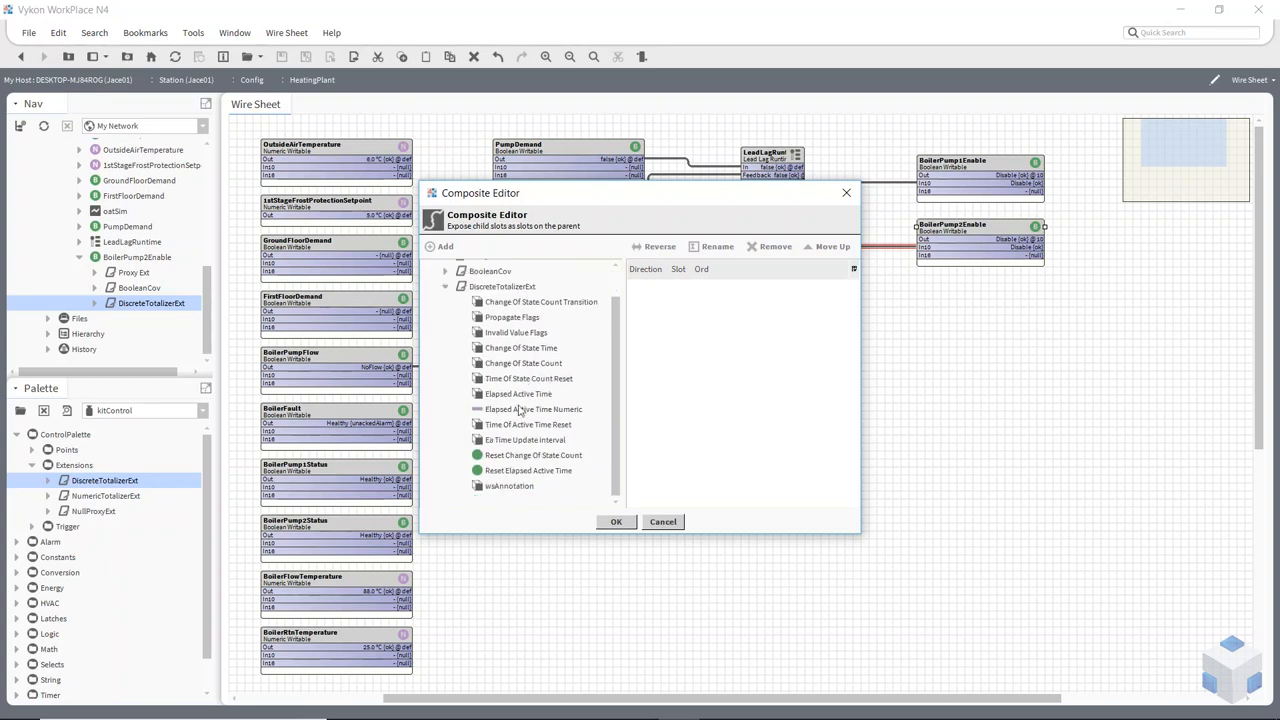
pyautogui.doubleClick(511, 472)
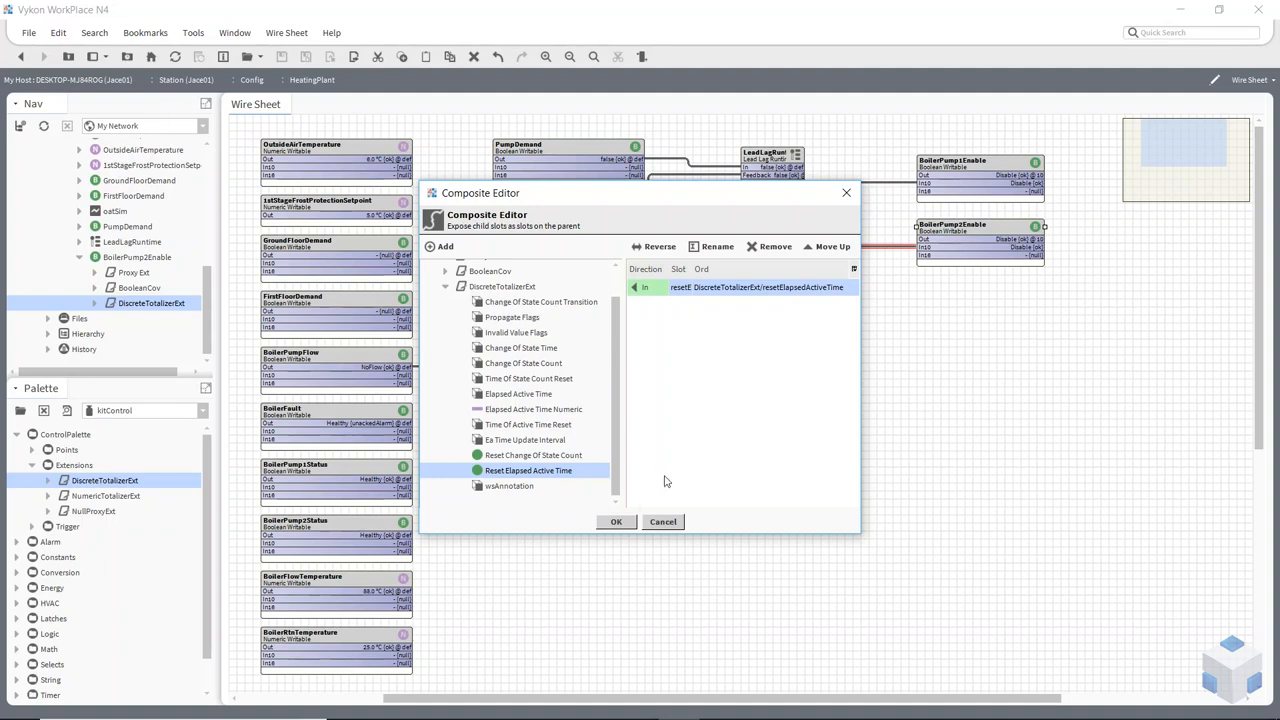
pyautogui.click(624, 520)
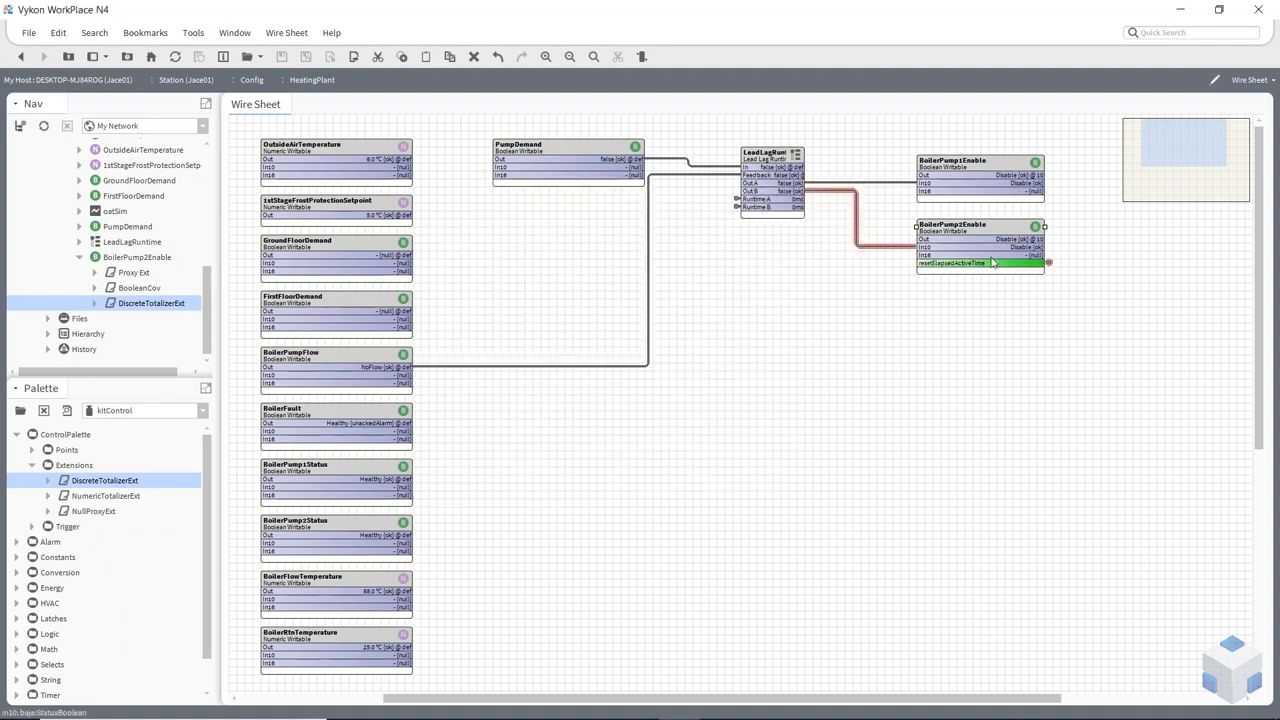
# Trace the exposed reset slot to its totalizer and back, and run the resetElapsedActiveTime action on BoilerPump2Enable
pyautogui.doubleClick(950, 268)
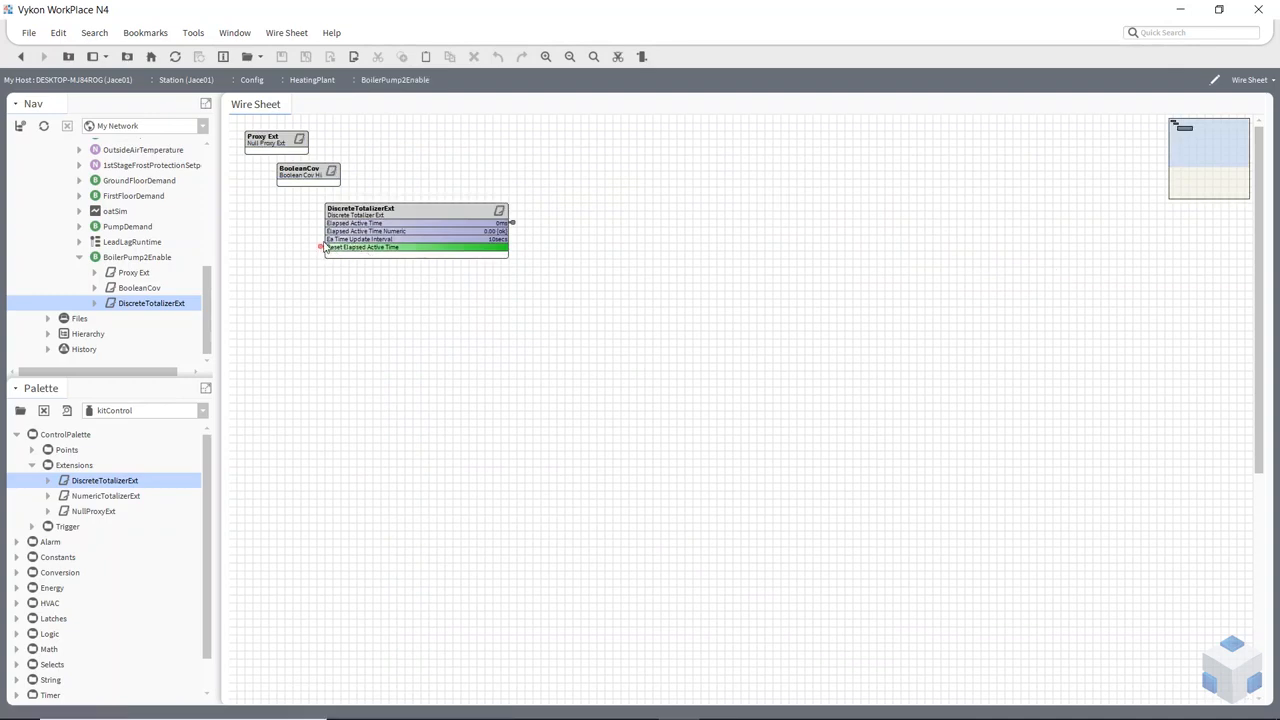
pyautogui.doubleClick(321, 247)
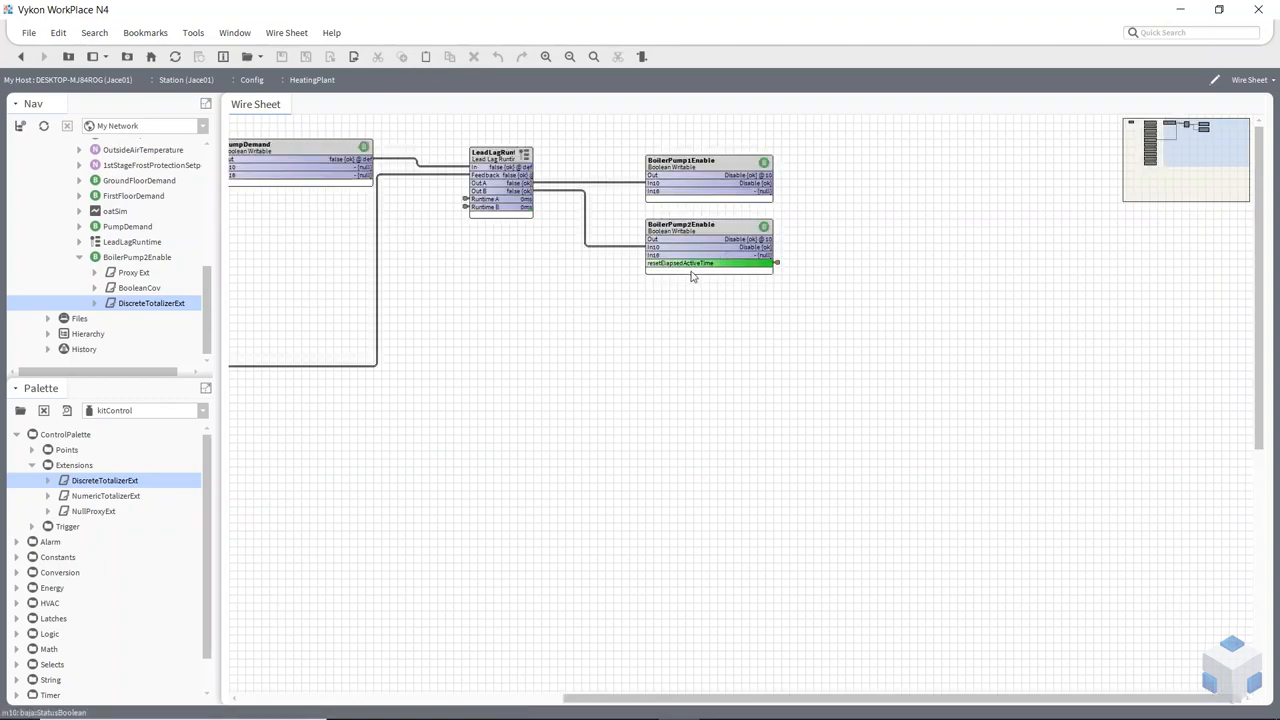
pyautogui.rightClick(672, 245)
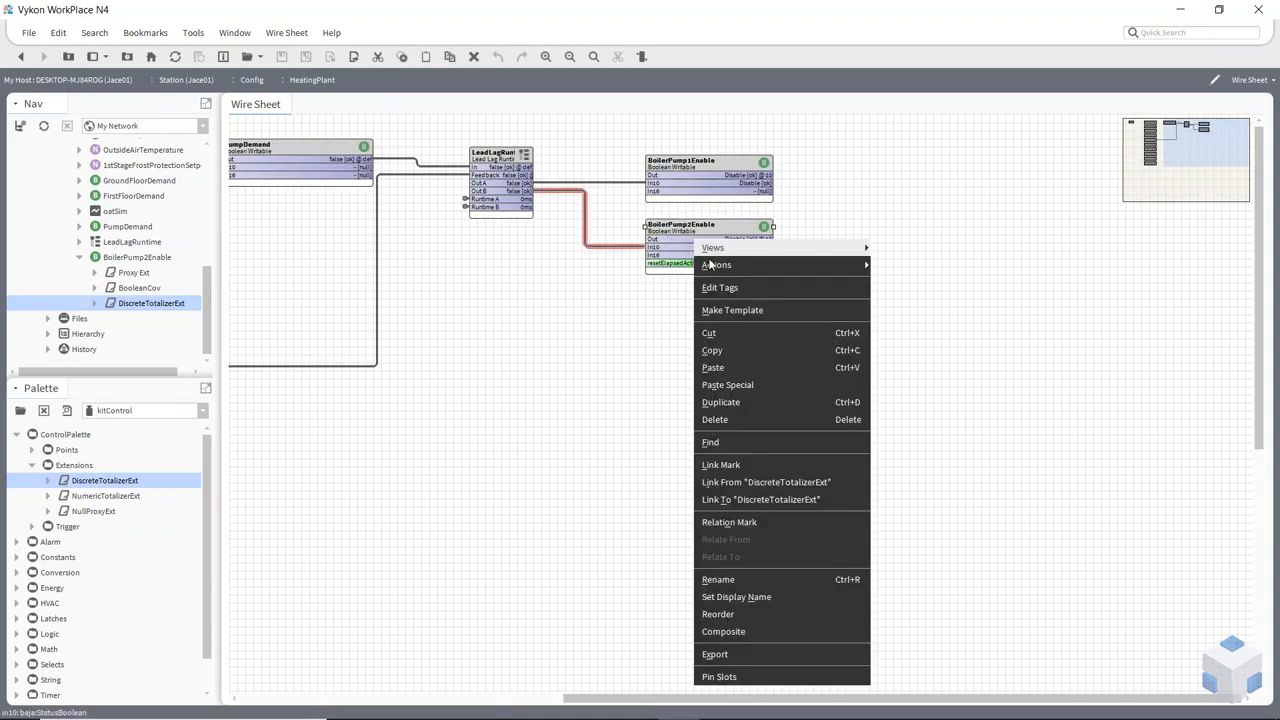
pyautogui.moveTo(825, 265)
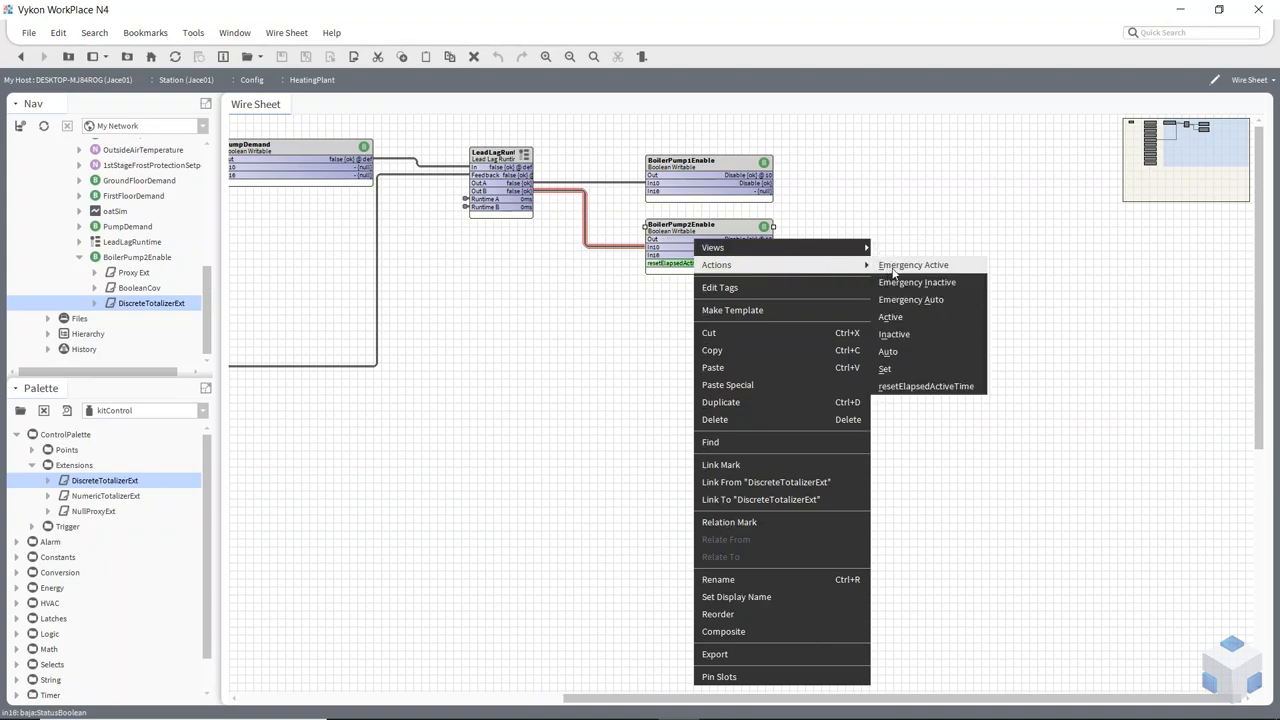
pyautogui.click(943, 390)
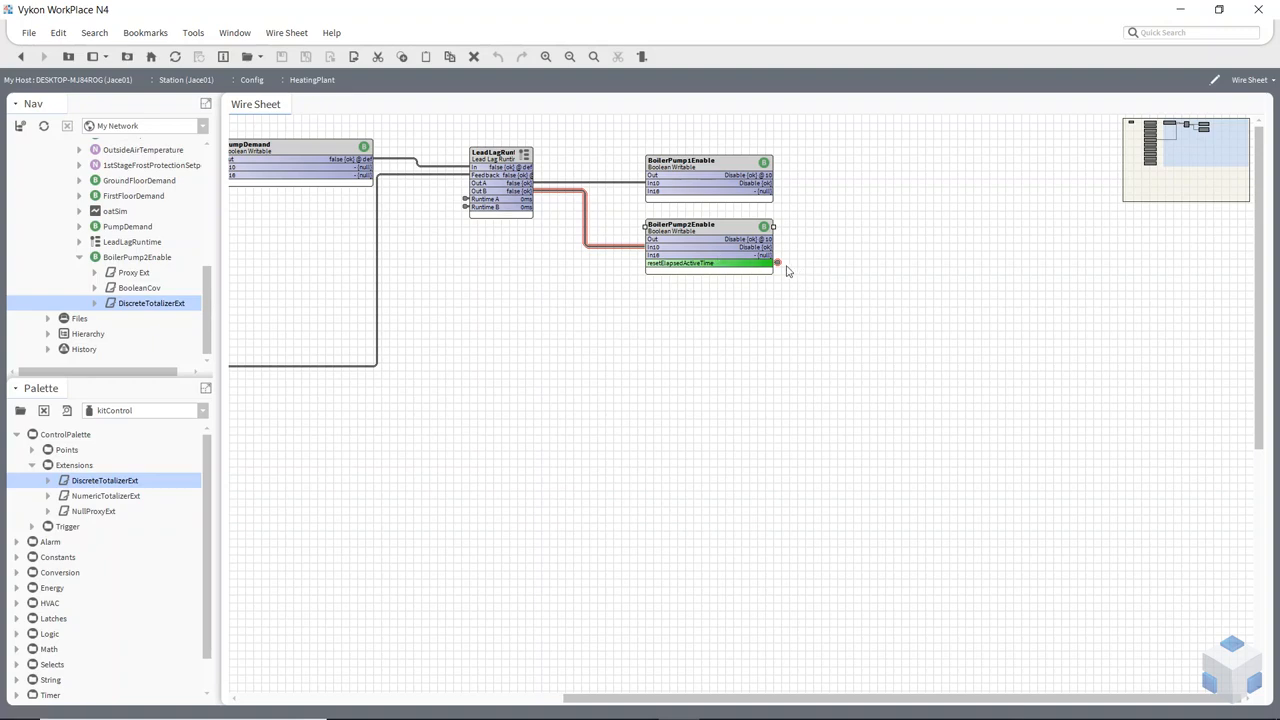
# Follow BoilerPump2Enable's reset link to the DiscreteTotalizerExt, view the totalizer's available commands, and return to the HeatingPlant wire sheet
pyautogui.doubleClick(770, 264)
pyautogui.rightClick(427, 224)
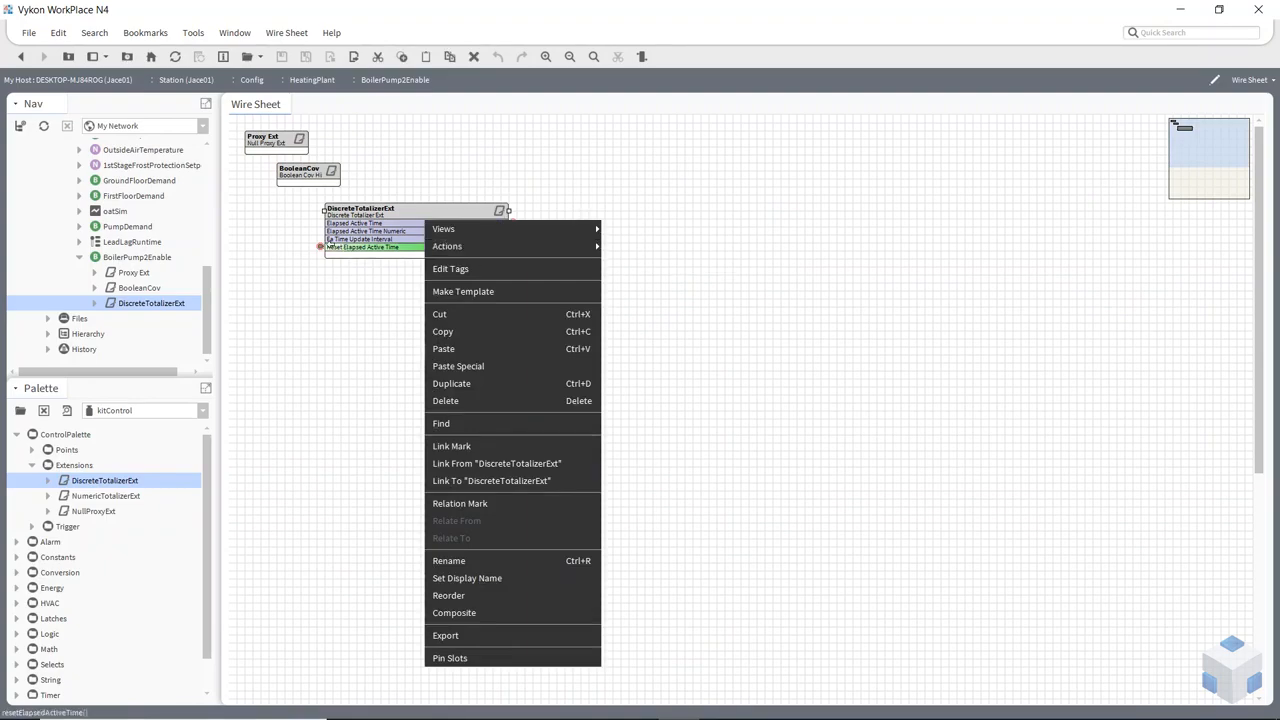
pyautogui.doubleClick(321, 247)
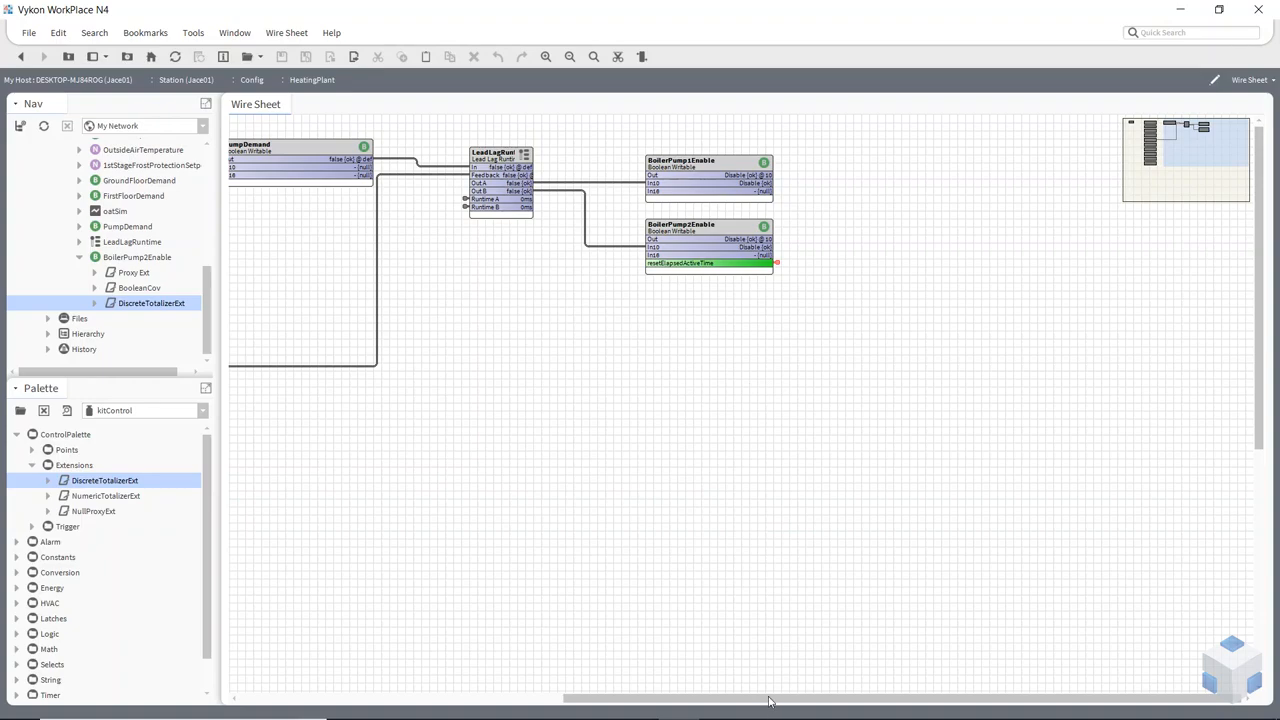
pyautogui.moveTo(771, 702); pyautogui.dragTo(611, 694)
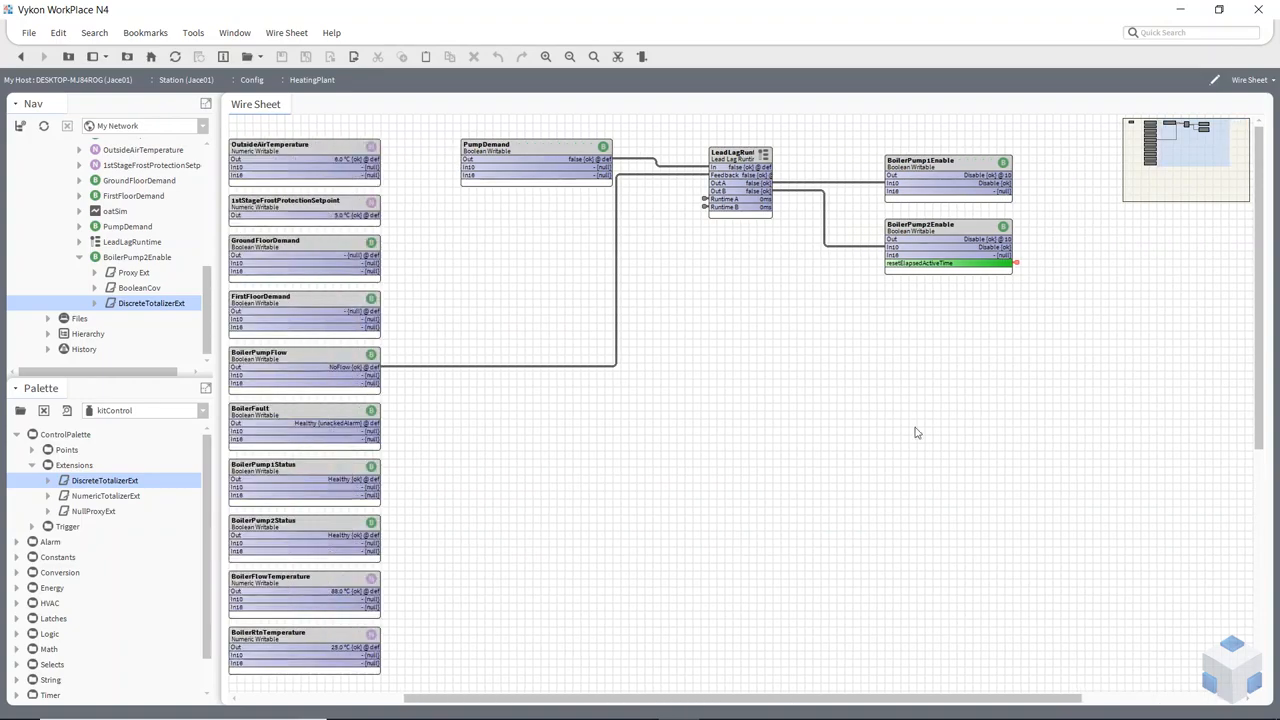